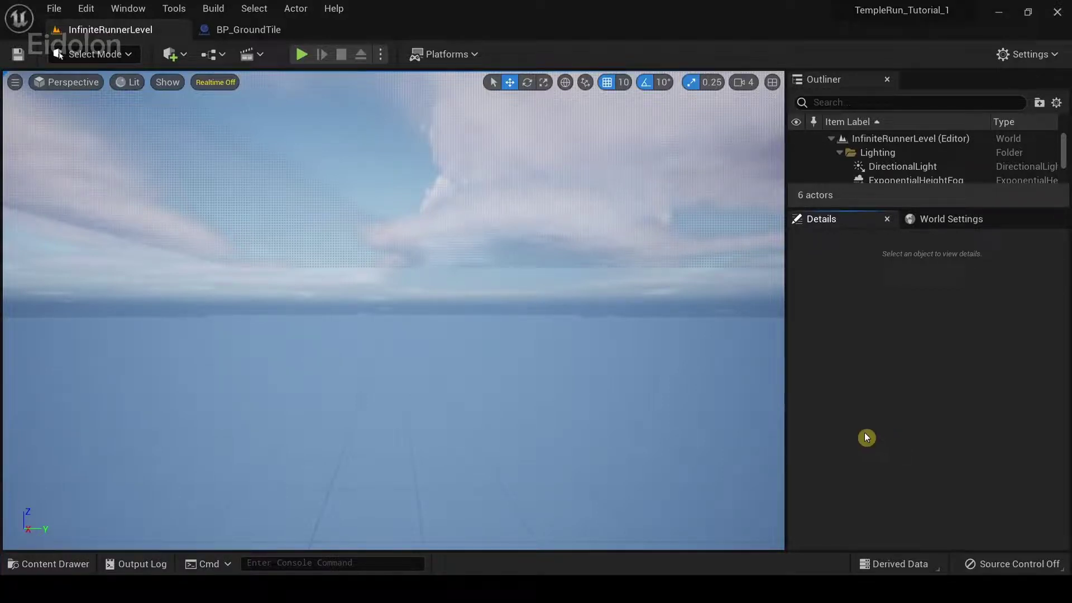
- Create an Actor blueprint named Coin_BP in the ThirdPerson Blueprints folder and open it for editing
left_click(55, 564)
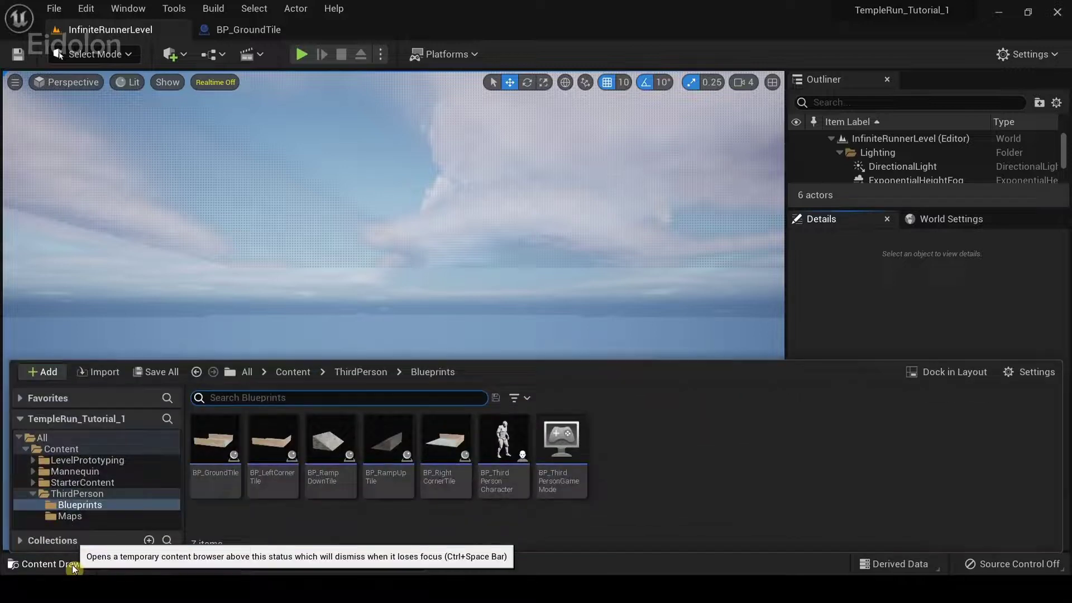
right_click(689, 481)
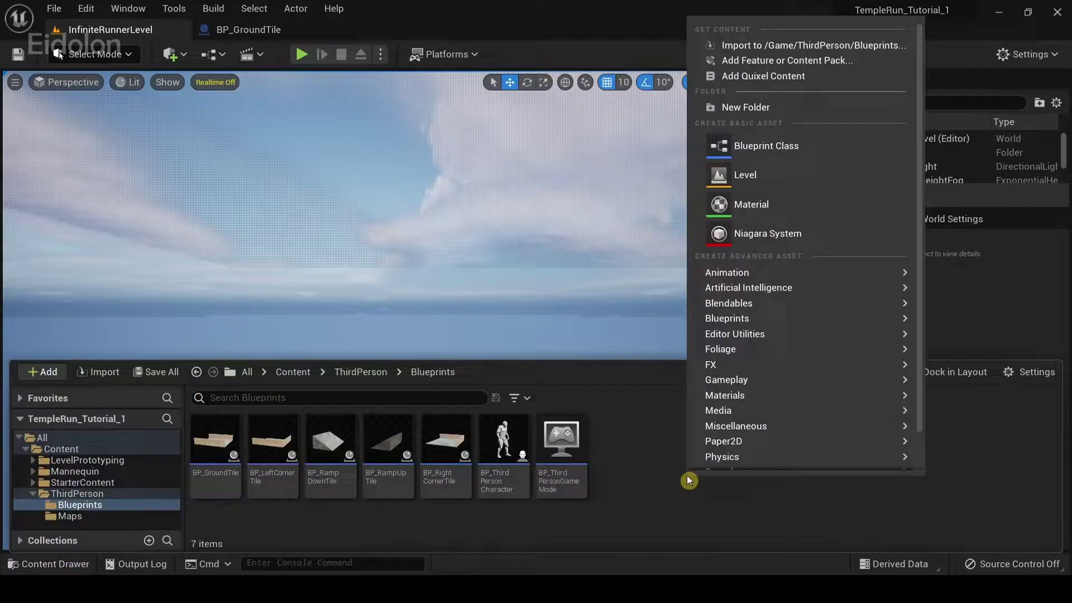
left_click(842, 146)
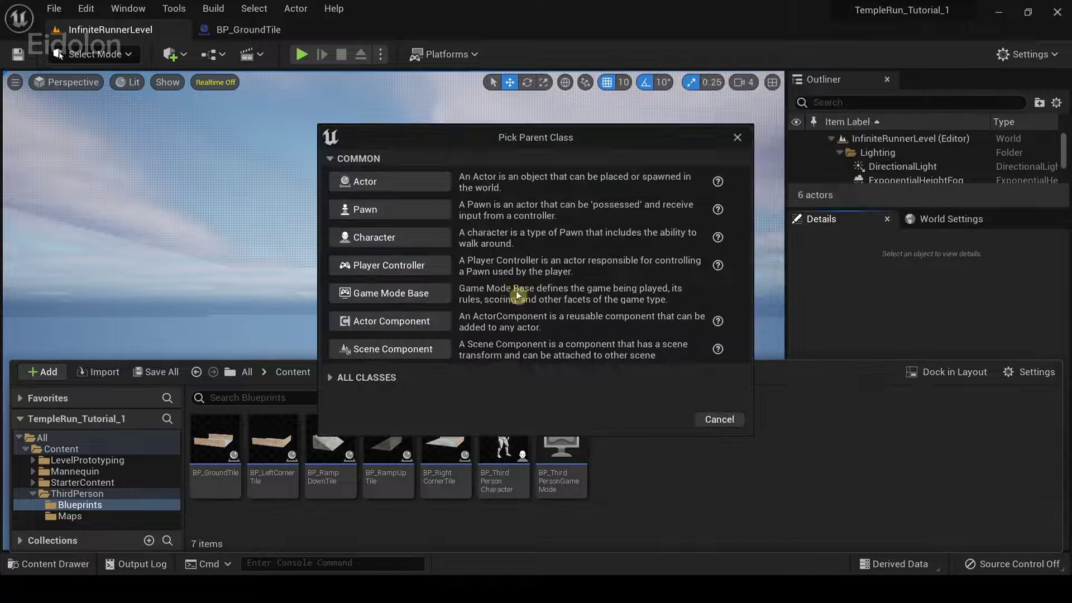
left_click(411, 188)
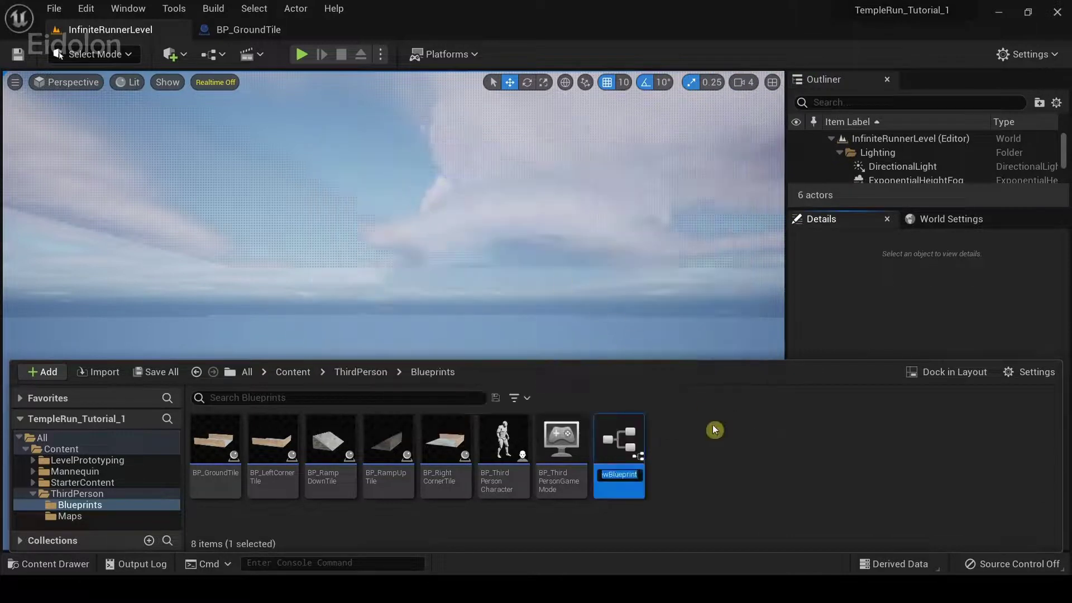
type("Coin")
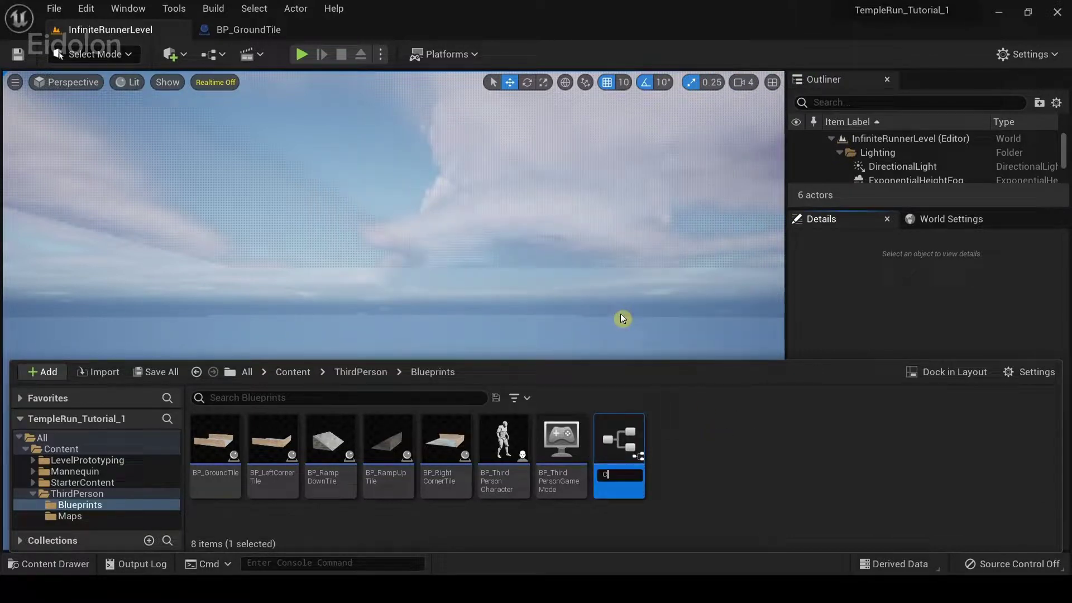
type("_BP")
key("Return")
double_click(624, 445)
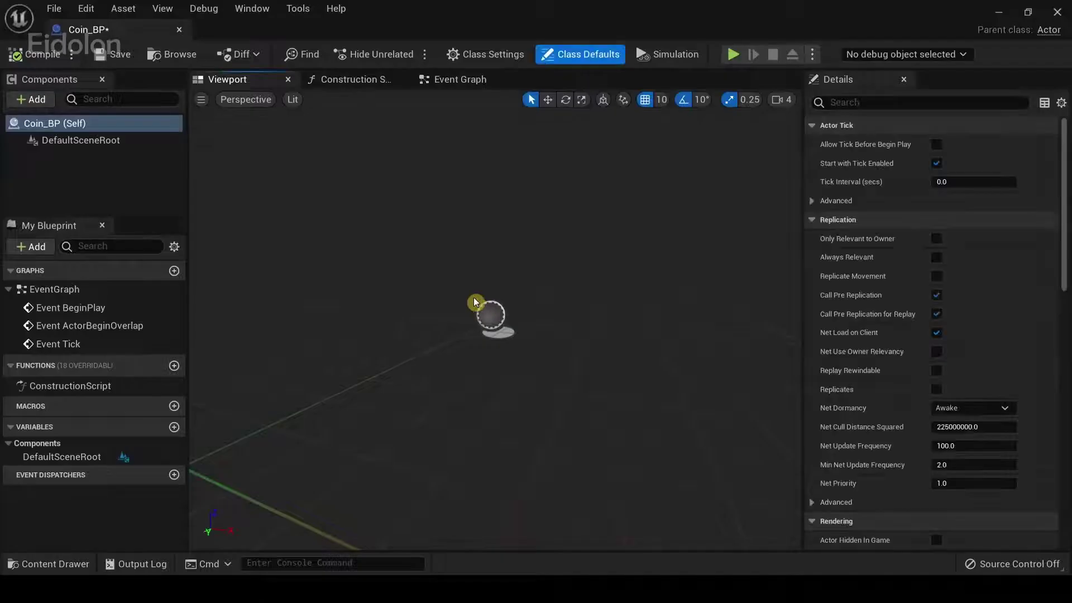
- Add a Static Mesh component named Coin to the blueprint
left_click(33, 100)
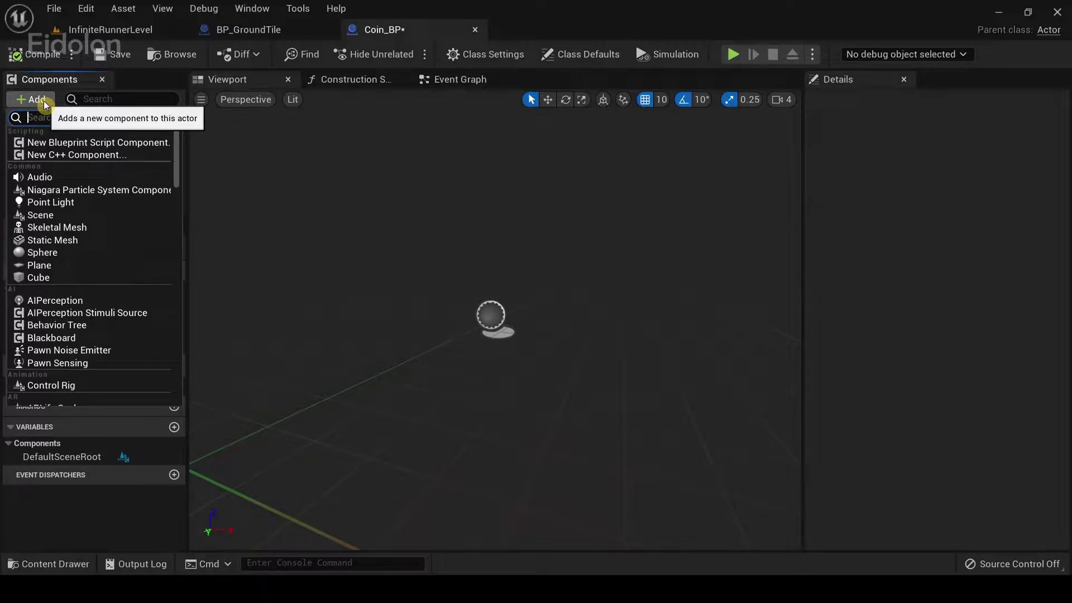
type("static mesh")
key("Return")
key("Return")
- Assign the Shape_Cylinder mesh to the Coin component
left_click(1006, 374)
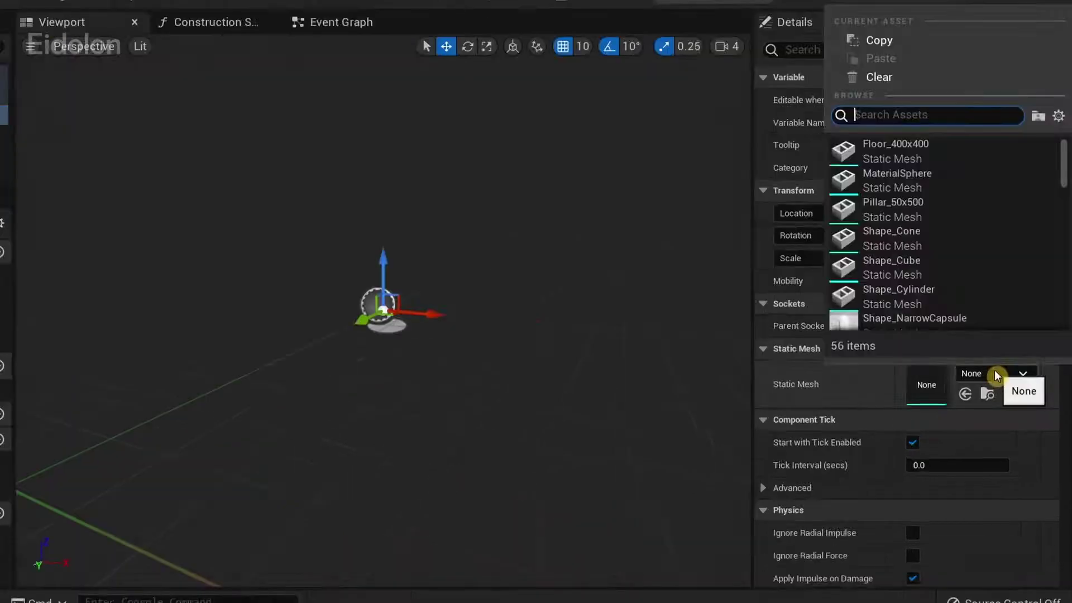
left_click(877, 388)
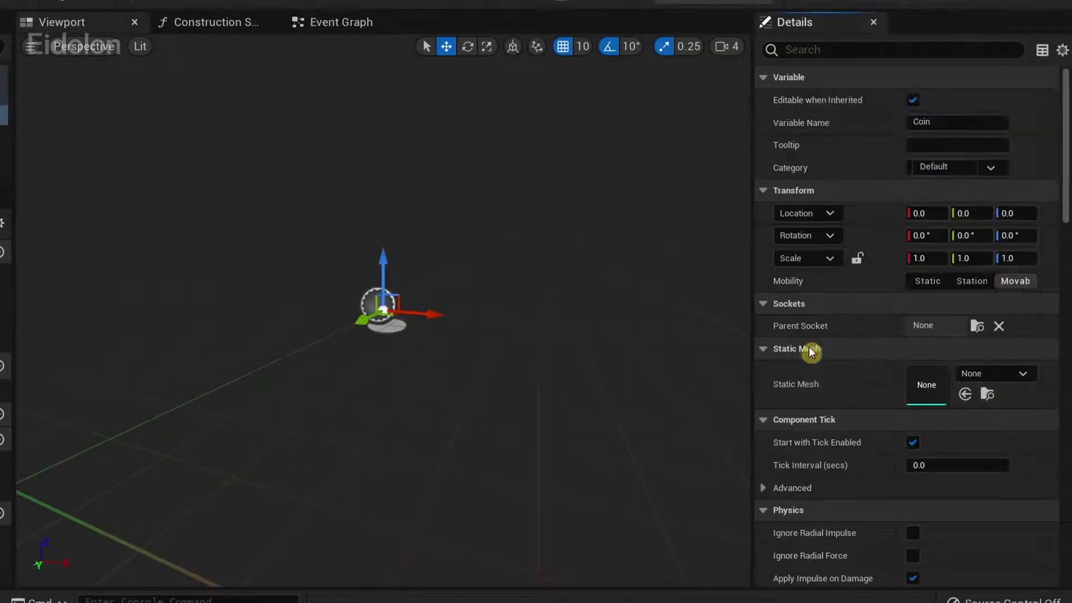
left_click(1013, 380)
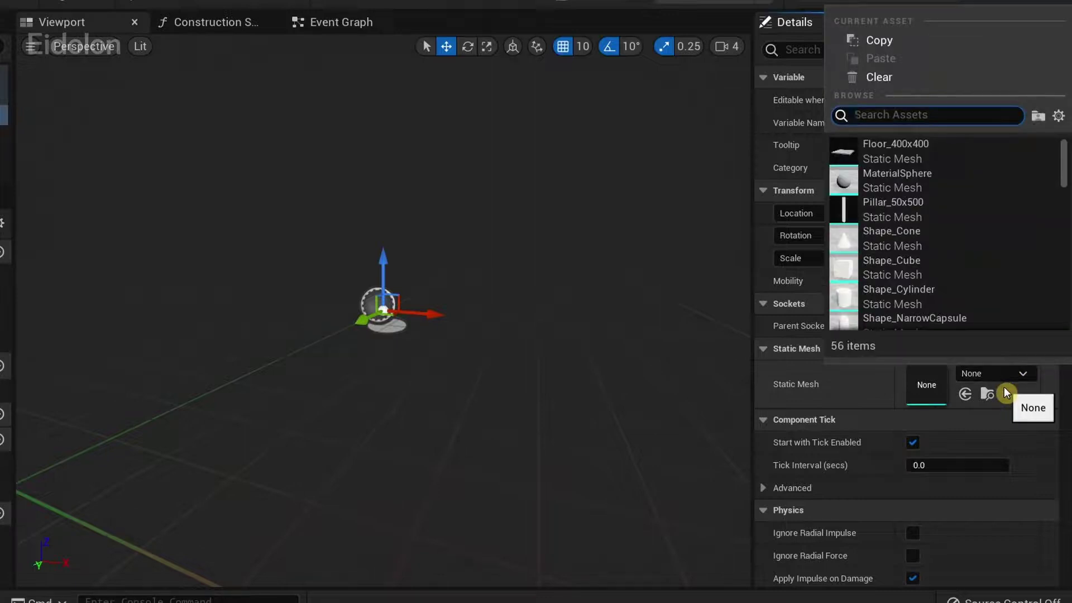
left_click(974, 303)
scroll(567, 194, "down", 5)
scroll(567, 194, "up", 3)
- Set the Coin component's scale to 0.5 in X, 0.5 in Y and 0.07 in Z
left_click(924, 258)
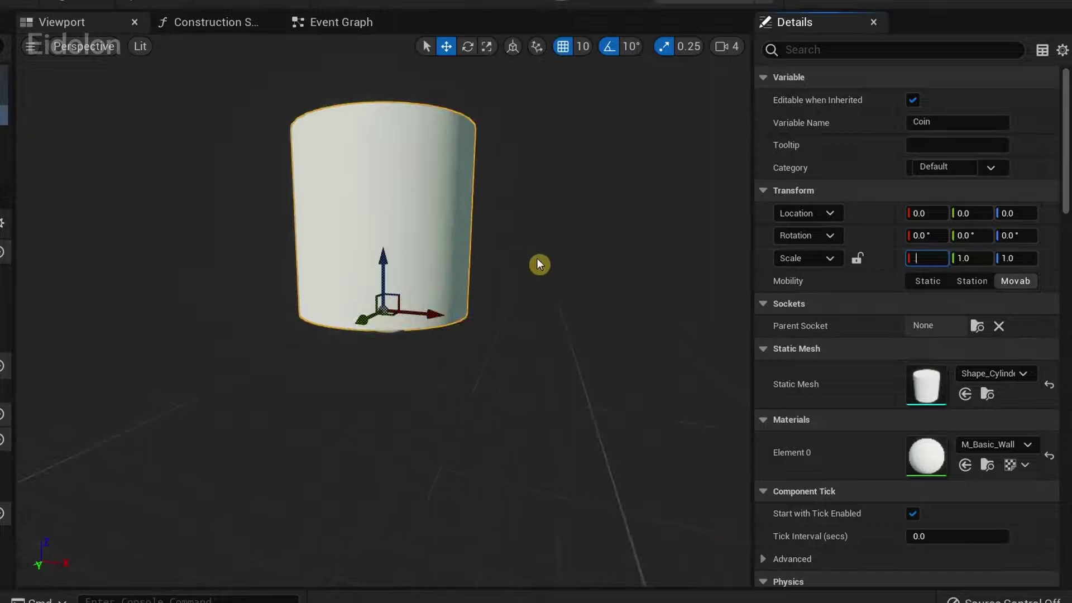
type("0.5")
key("Tab")
type("0.5")
key("Tab")
type(".0")
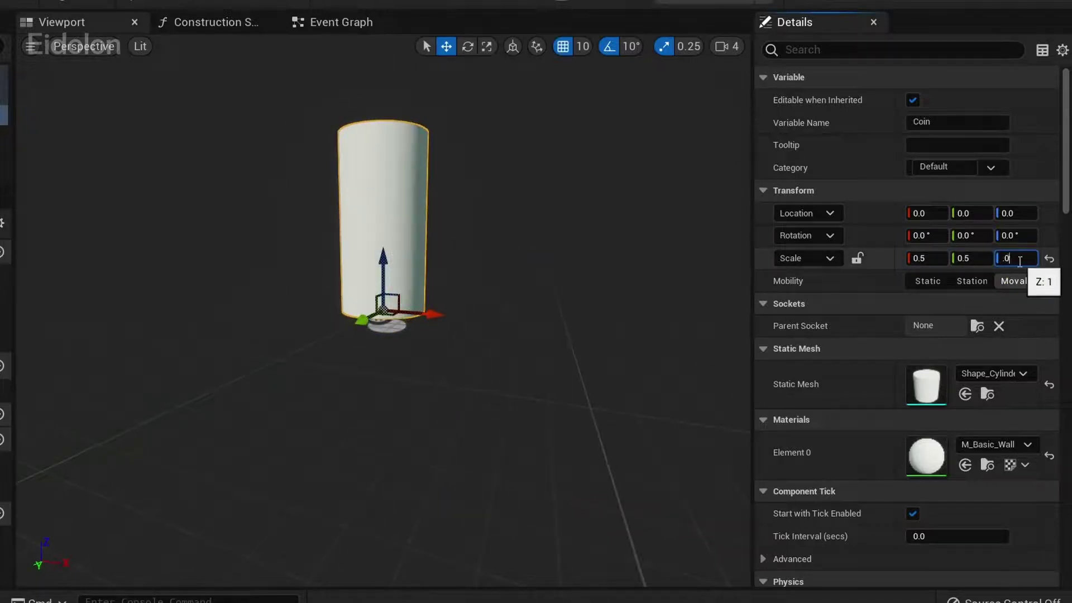
type("7")
key("Return")
left_click(1007, 236)
type("90")
key("Return")
key("ctrl+z")
- Stand the coin upright by setting its Y rotation to 90°
left_click_drag(974, 237, 999, 237)
left_click(972, 237)
type("90")
key("Return")
mouse_move(567, 223)
right_mouse_down()
mouse_move(502, 223)
mouse_move(659, 229)
mouse_move(503, 229)
mouse_move(564, 234)
right_mouse_up()
right_click_drag(539, 290, 592, 293)
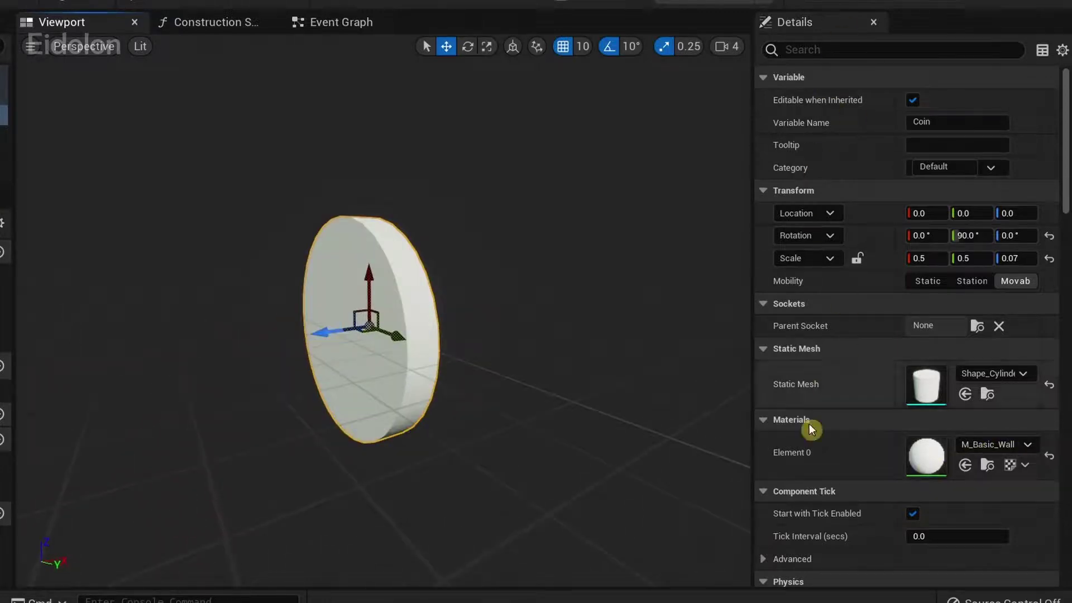
- Apply the M_Metal_Gold material to the coin and compile the blueprint
left_click(996, 446)
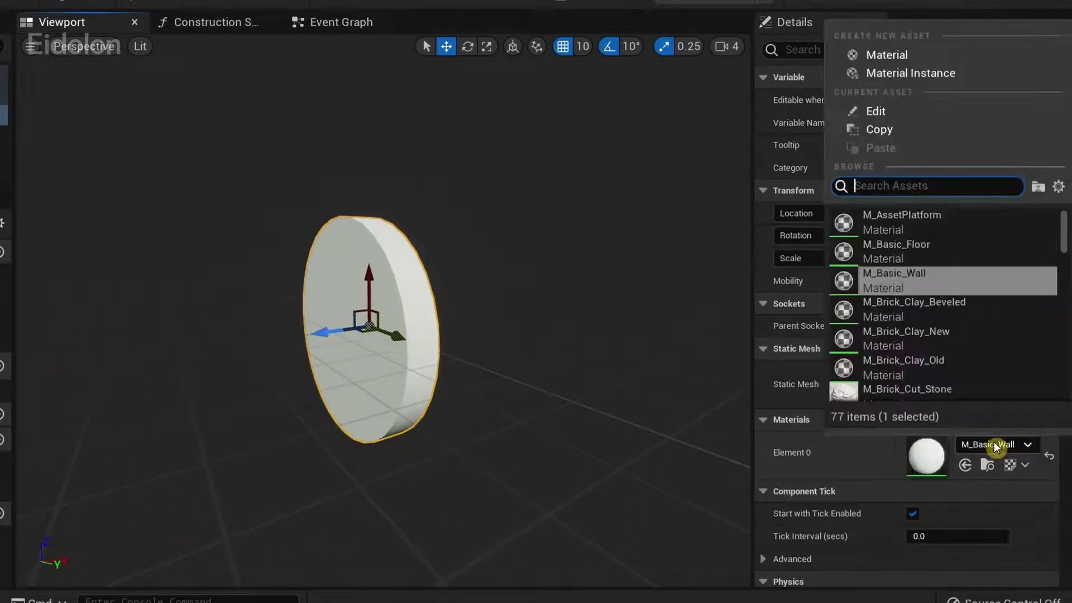
type("gold")
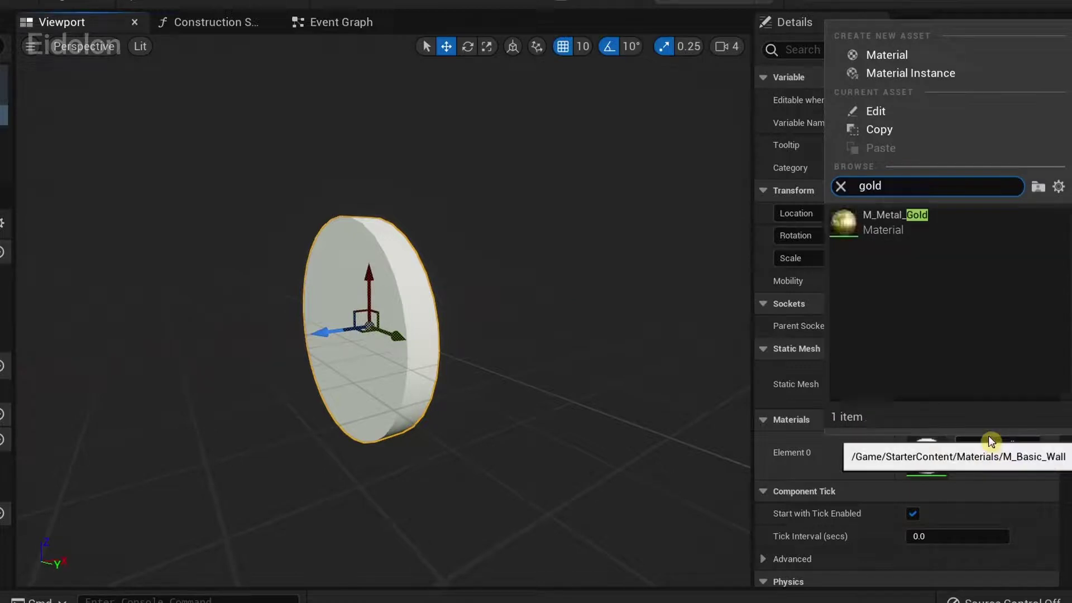
left_click(995, 212)
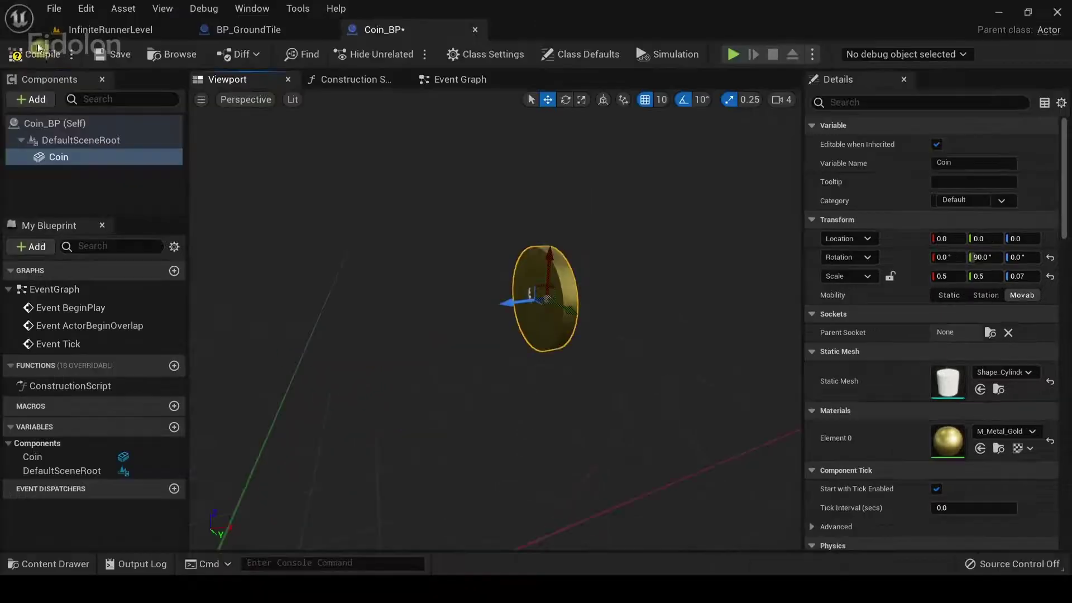
left_click(38, 48)
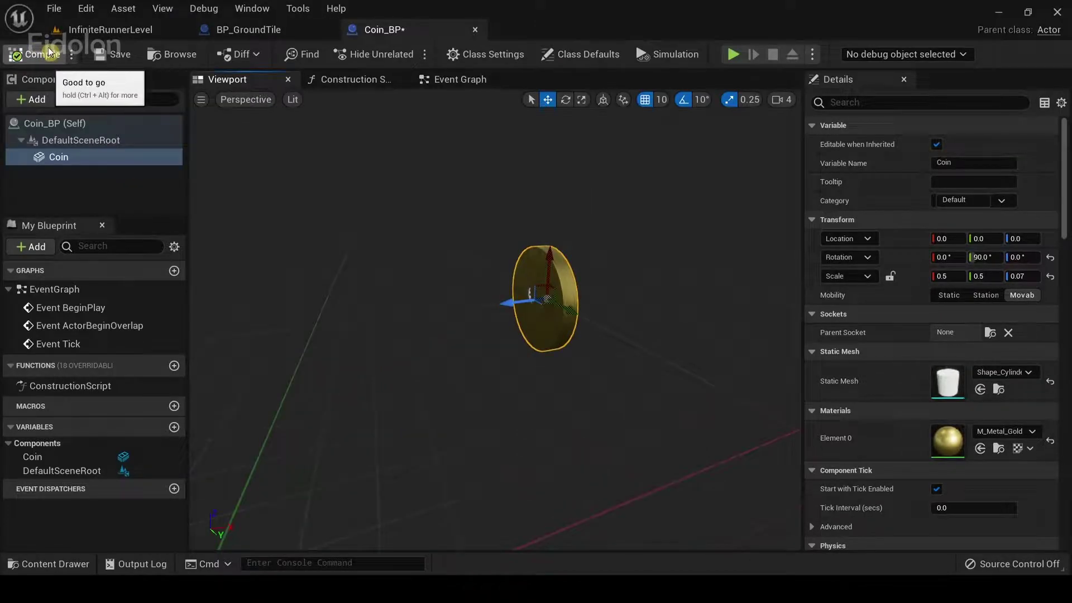
- Return to the level and open the BP_GroundTile blueprint from the Blueprints folder
left_click(85, 30)
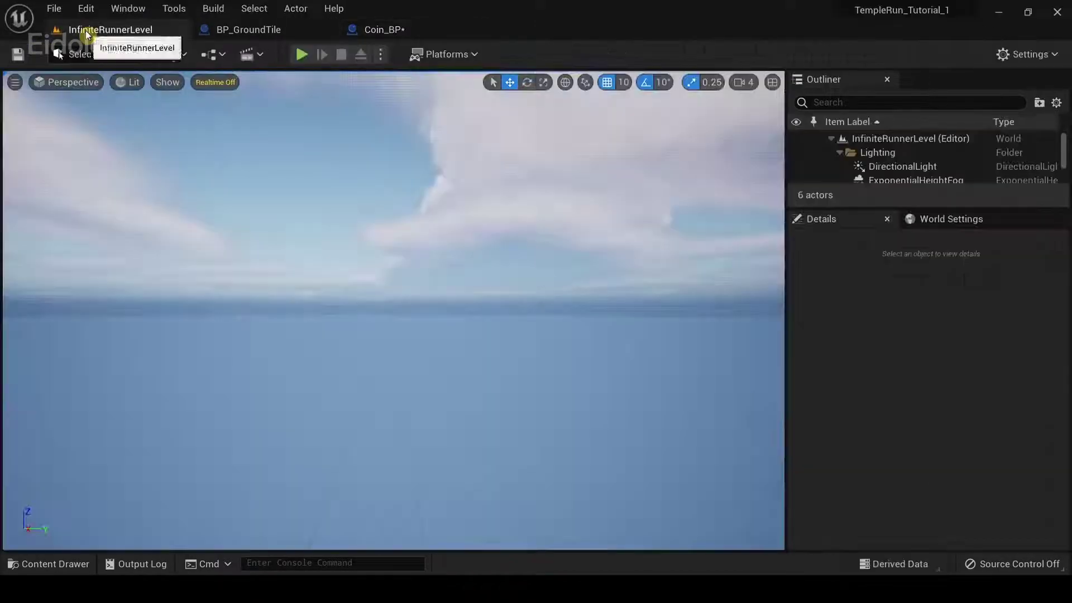
left_click(47, 564)
left_click(222, 450)
double_click(222, 450)
scroll(120, 193, "down", 3)
right_click_drag(376, 261, 520, 335)
- Show the Obstacle_WallDoor component to examine its doorway across the tile, and hide it again
left_click(82, 203)
right_click_drag(597, 279, 604, 281)
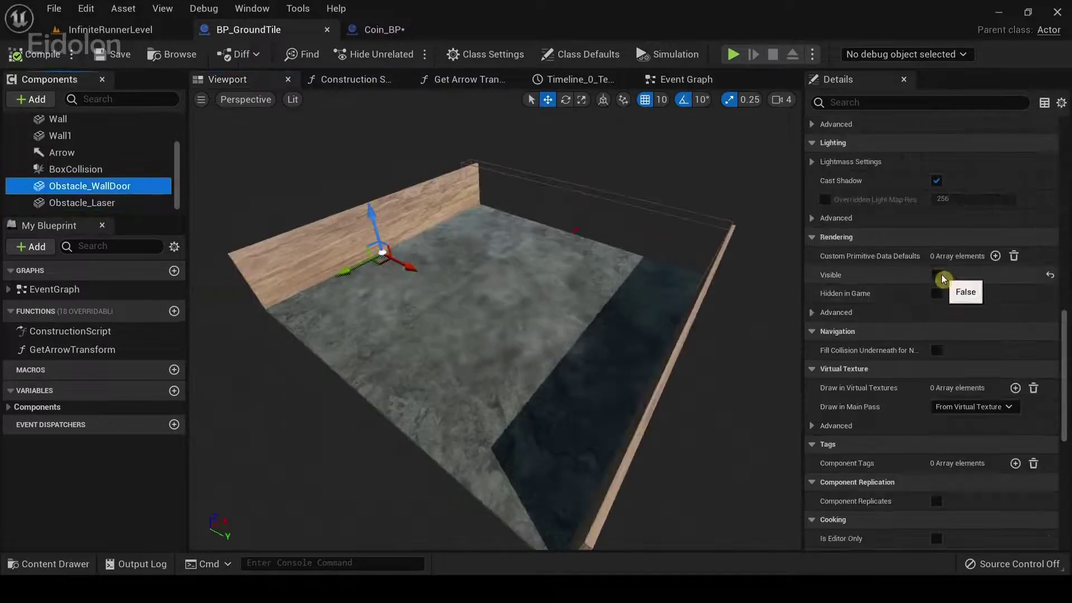
left_click(936, 274)
right_click_drag(535, 264, 567, 234)
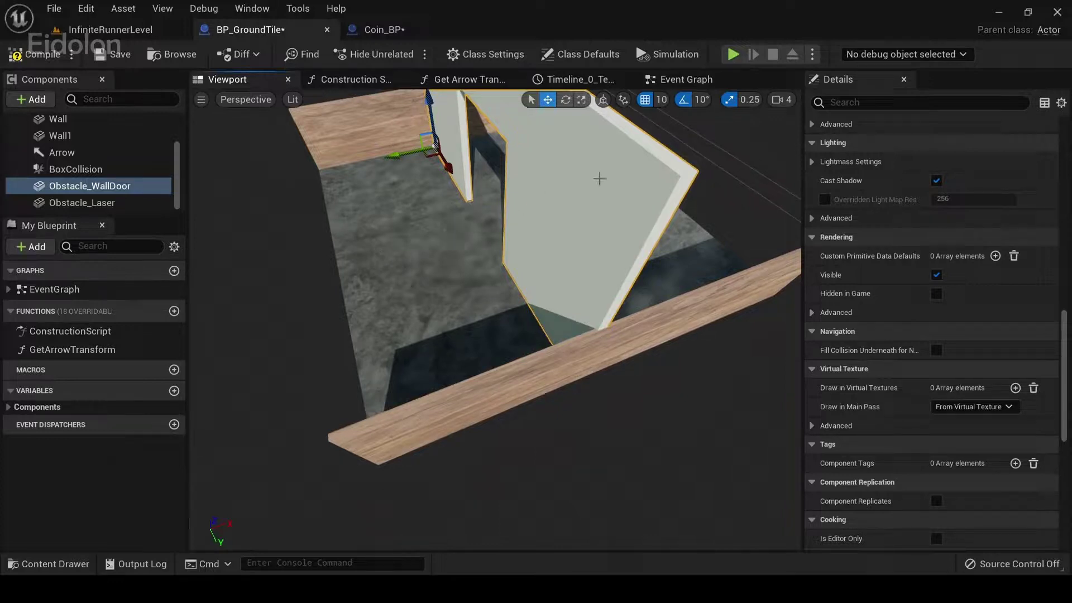
right_click_drag(520, 213, 393, 404)
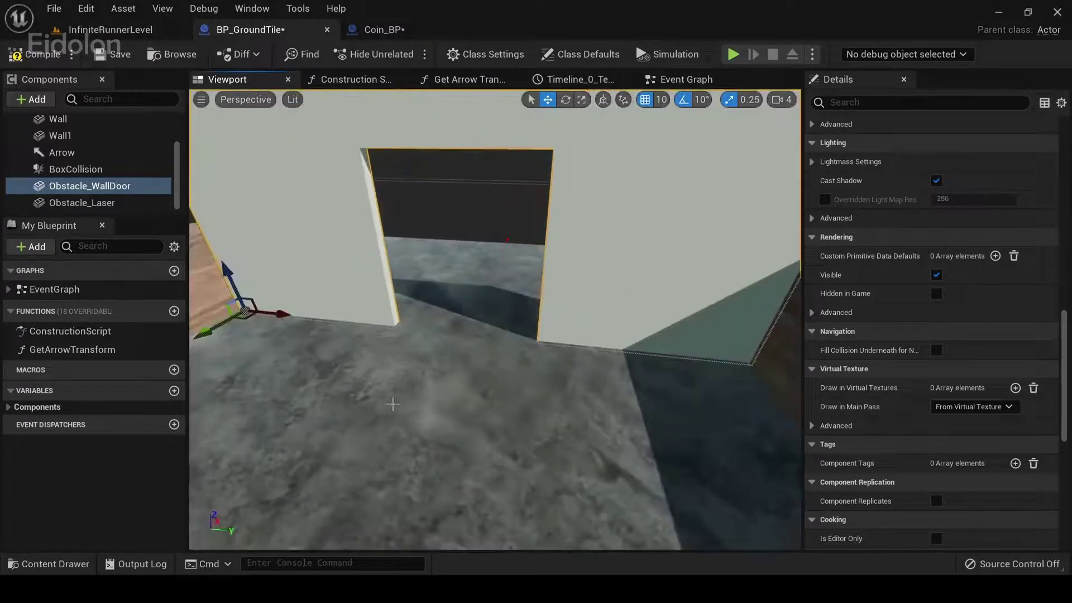
right_click_drag(554, 237, 586, 271)
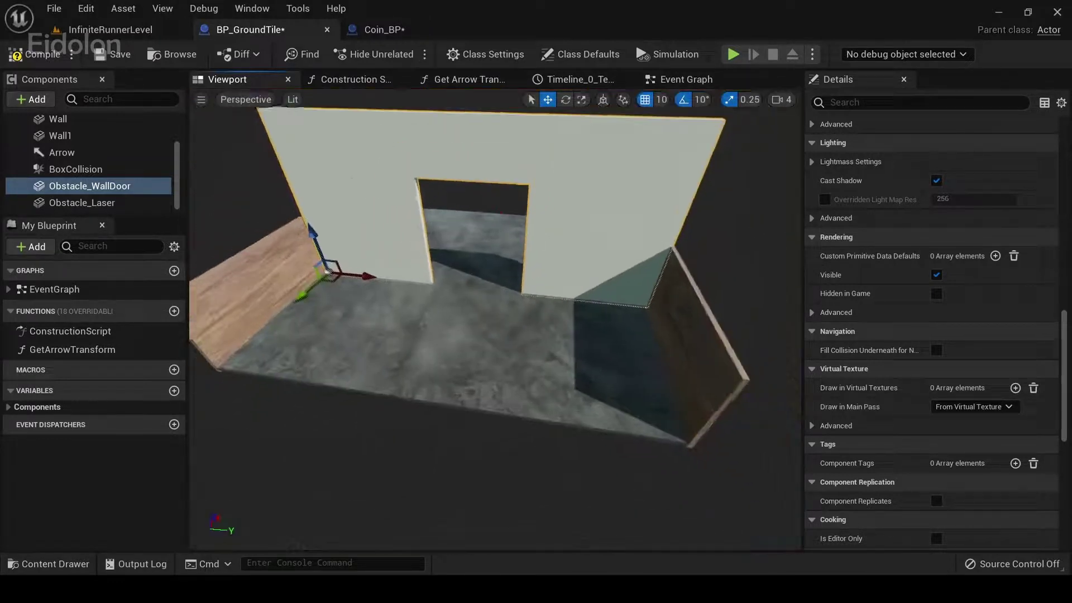
scroll(332, 356, "up", 3)
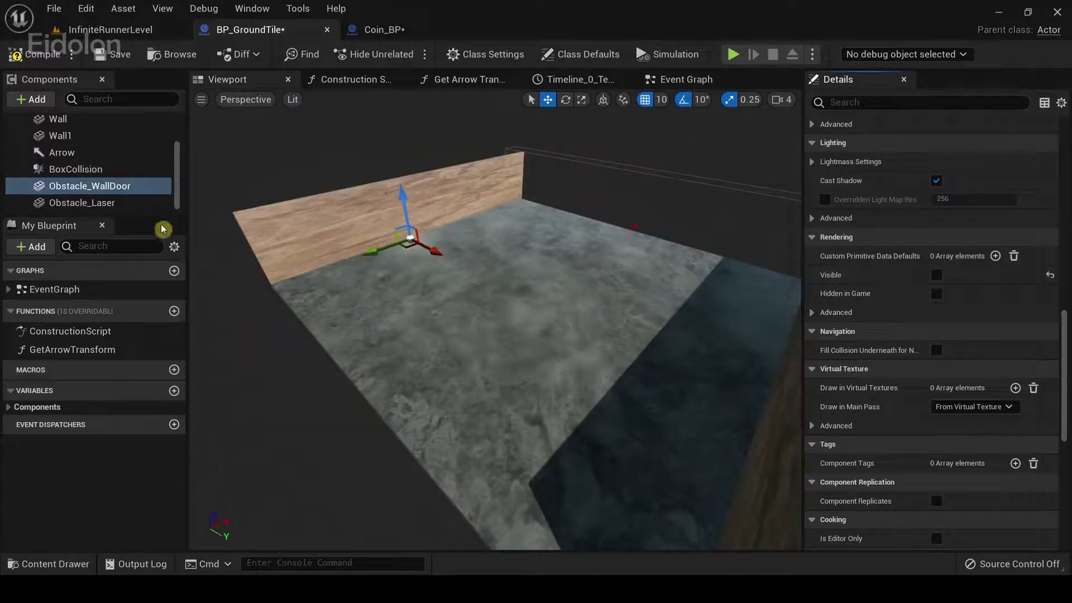
- Make the Obstacle_Laser component visible and examine how it spans the ground tile between the walls
left_click(146, 209)
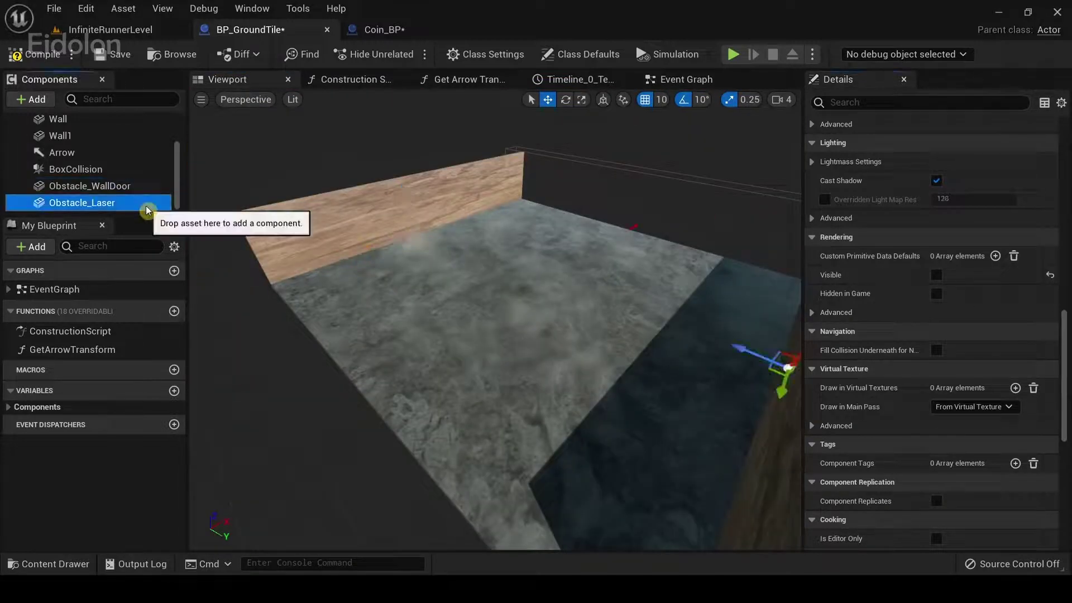
left_click(936, 275)
right_click_drag(419, 312, 362, 310)
key("d")
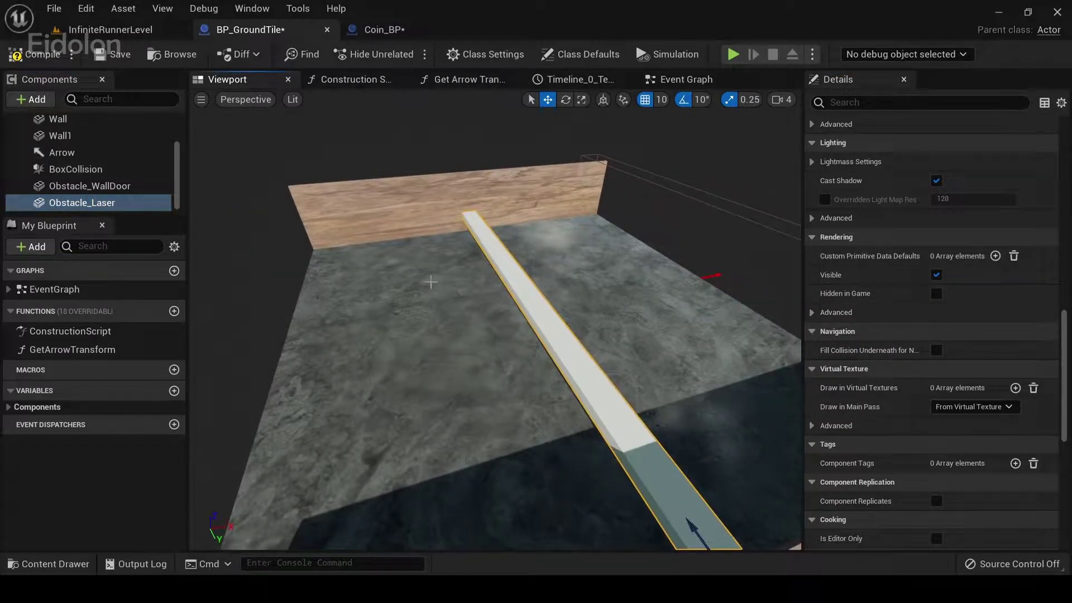
left_click_drag(693, 290, 522, 303)
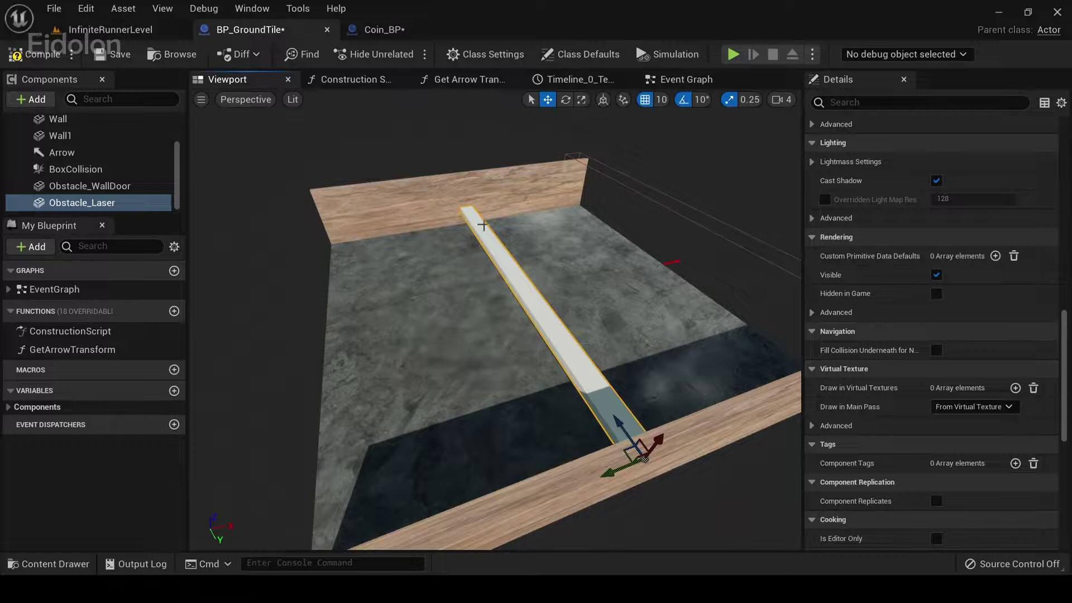
left_click_drag(447, 314, 481, 297, "alt")
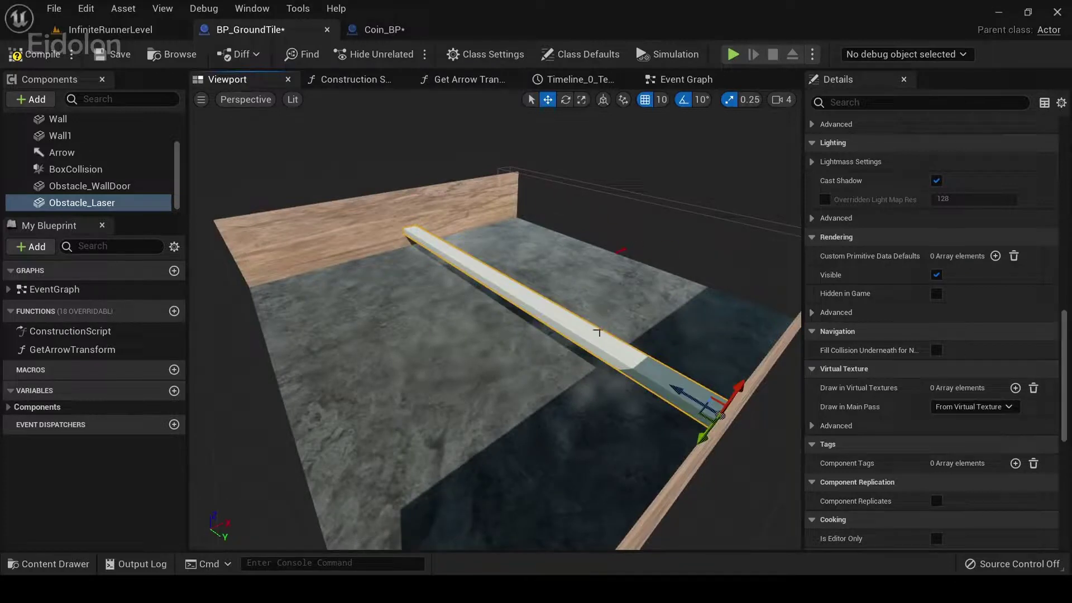
left_click_drag(592, 267, 535, 267, "alt")
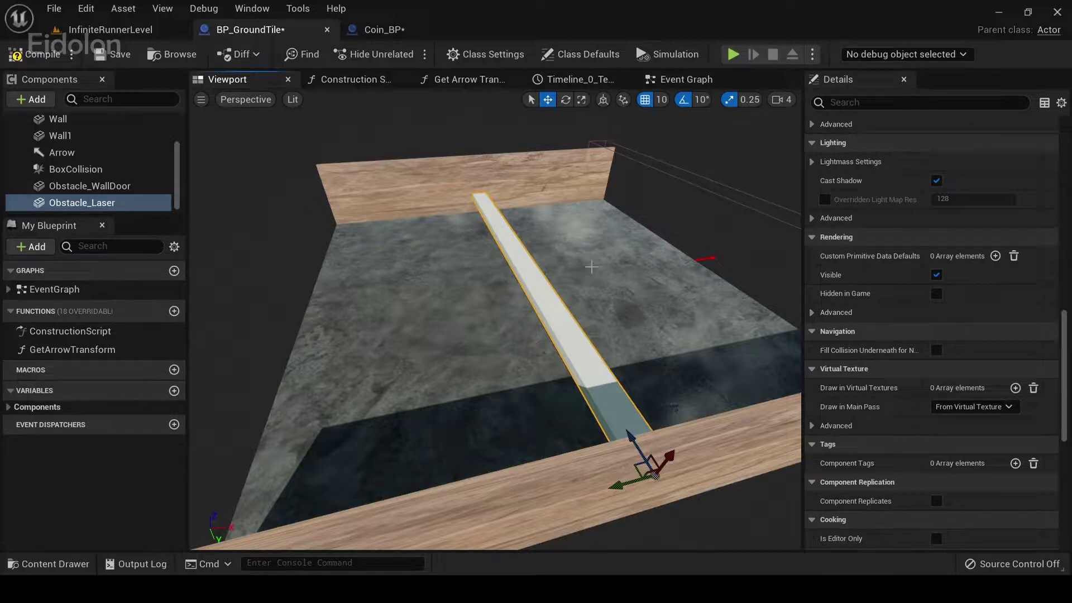
right_click_drag(592, 267, 742, 262)
mouse_move(397, 280)
right_mouse_down()
mouse_move(385, 274)
mouse_move(397, 280)
right_mouse_up()
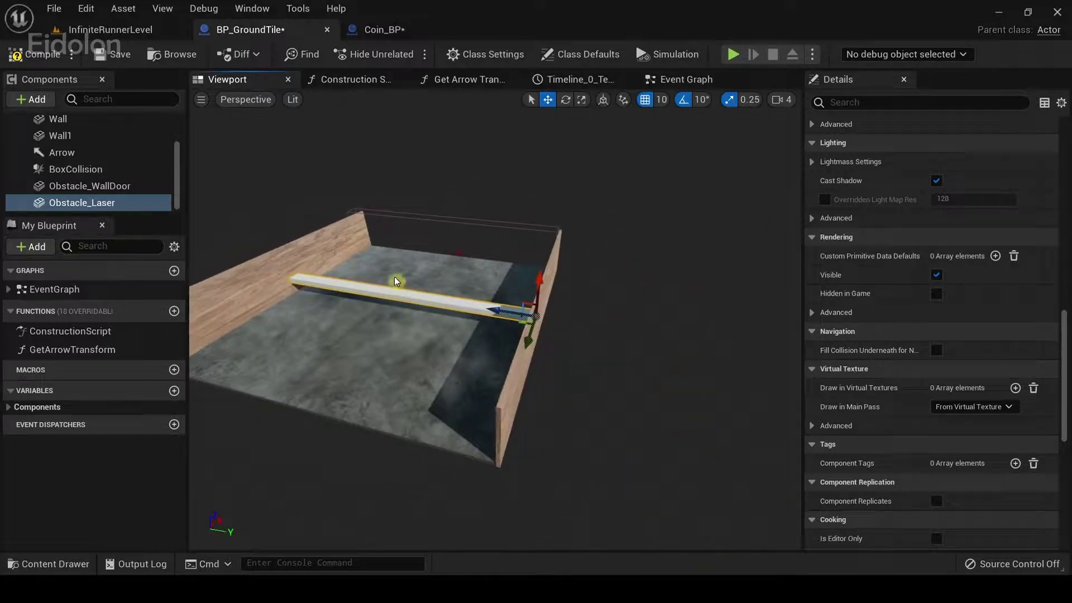
right_click_drag(477, 251, 455, 366)
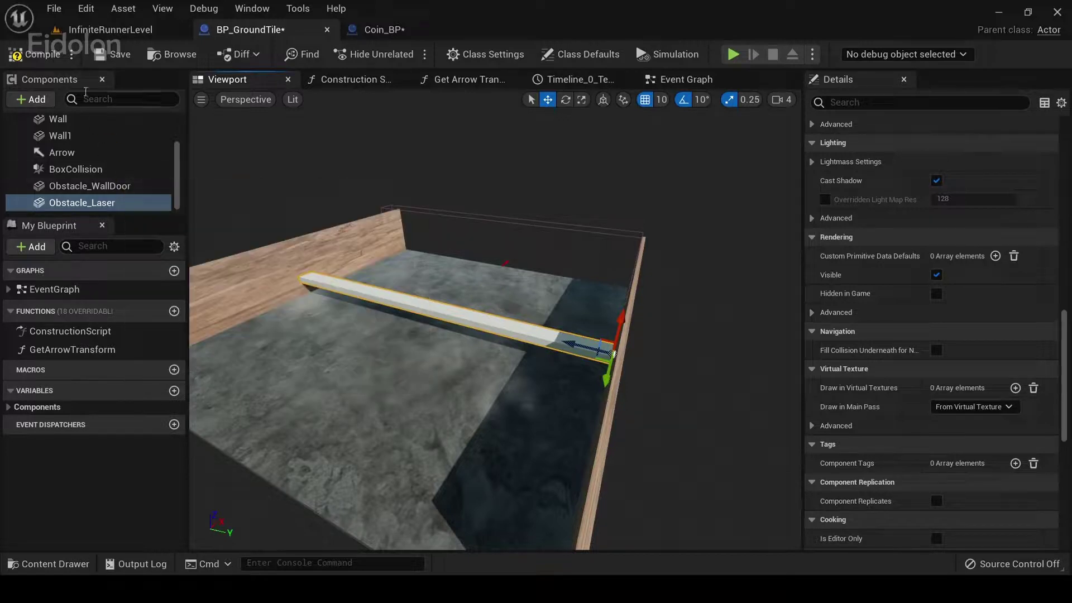
- Add an Arrow component named Coin_SpawnPoints to the ground tile, at the same hierarchy level as Obstacle_Laser
left_click(37, 101)
type("a")
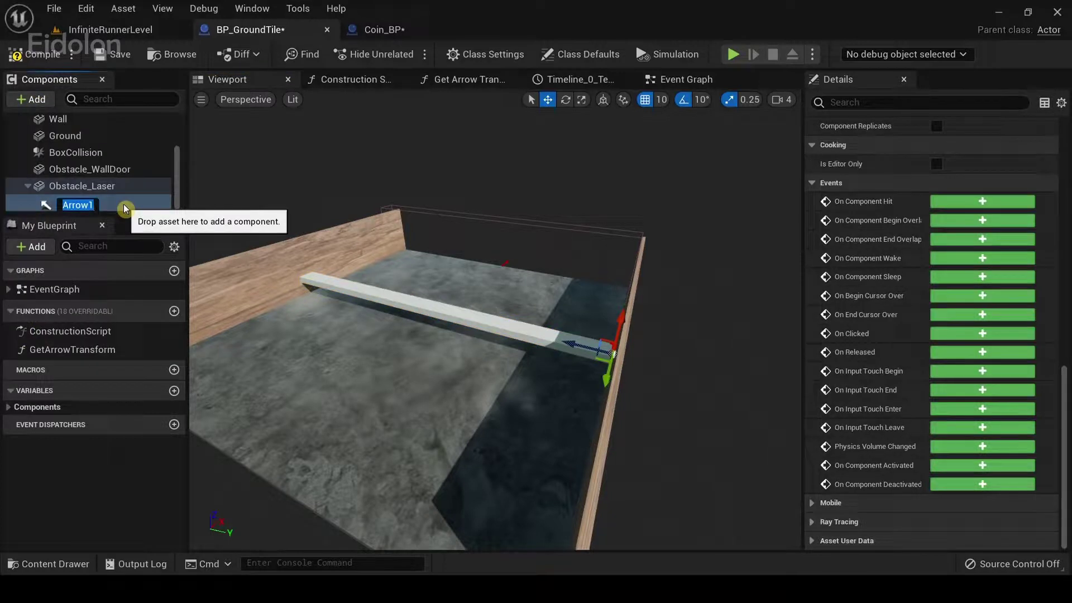
key("BackSpace")
type("Coin_SpawnPoints")
key("Return")
- Turn off Visible for the Coin_SpawnPoints arrow and review its arrow and rendering properties
scroll(959, 267, "up", 6)
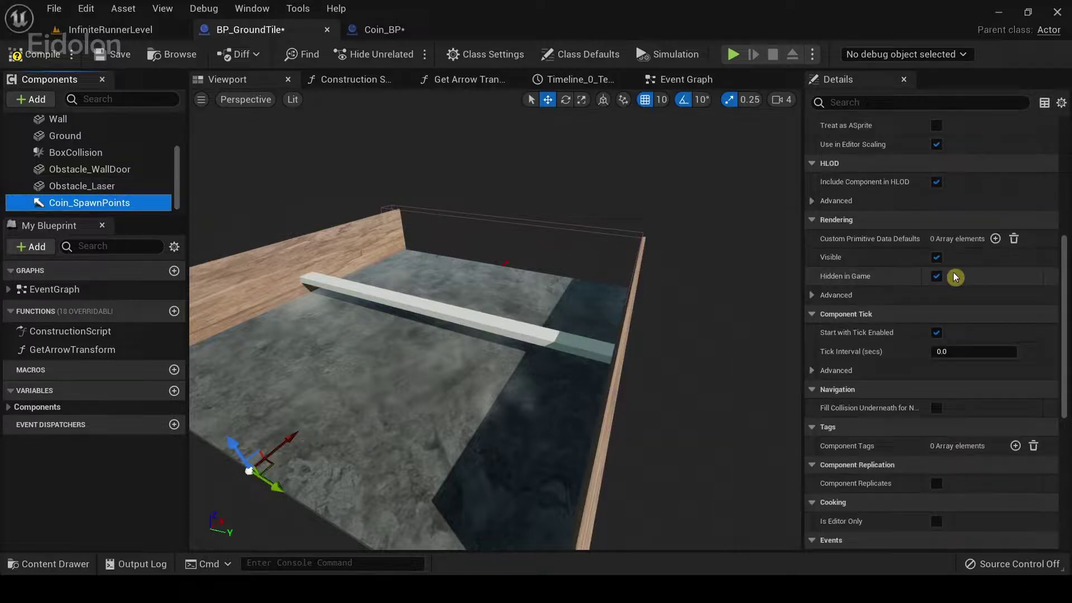
left_click(936, 257)
scroll(955, 349, "up", 2)
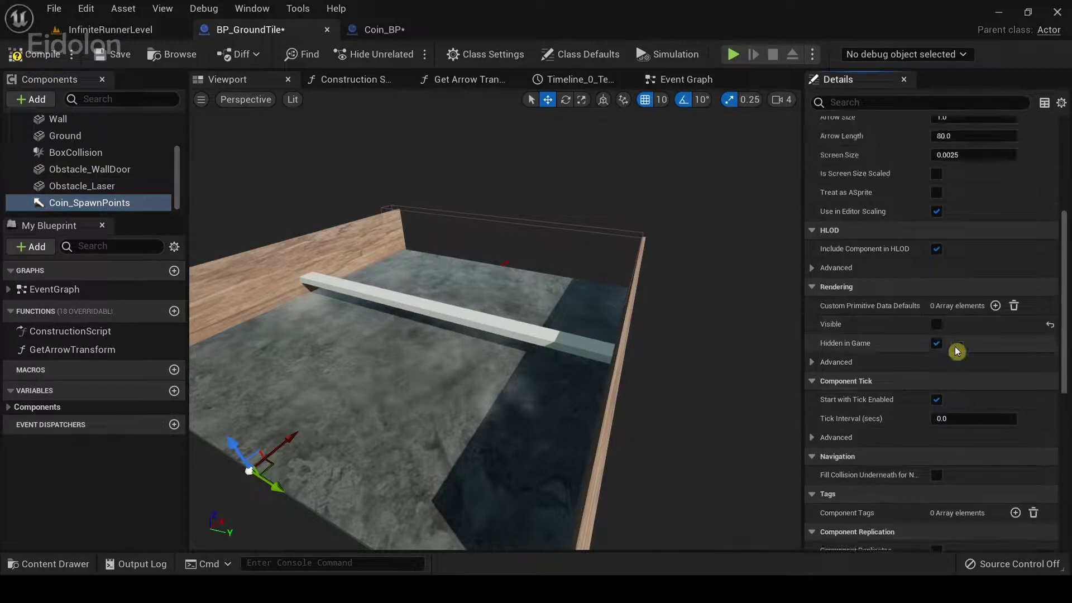
scroll(956, 349, "up", 1)
scroll(956, 347, "up", 6)
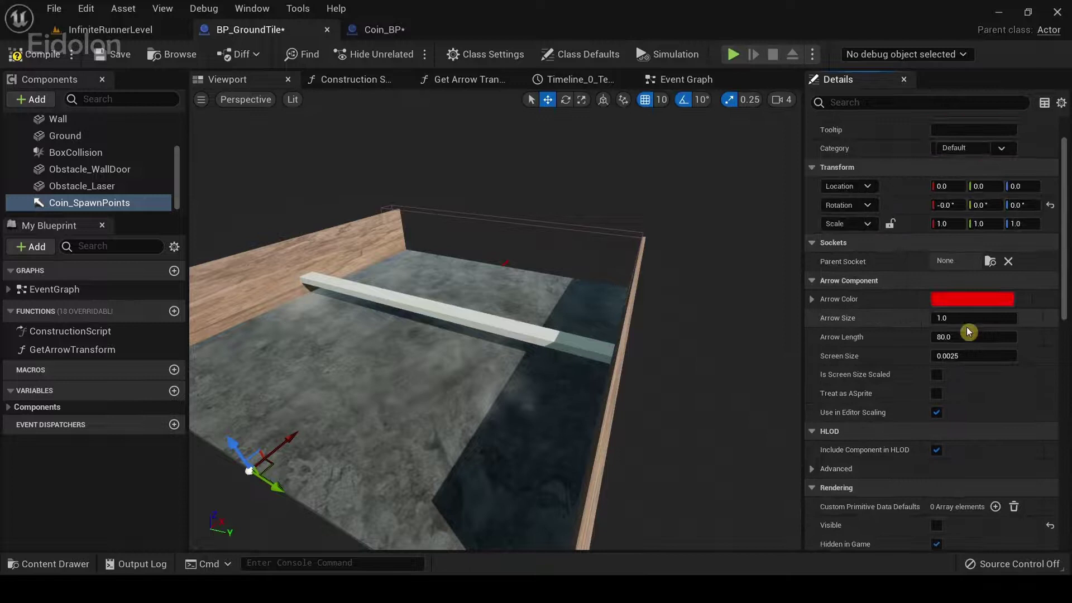
scroll(969, 331, "down", 8)
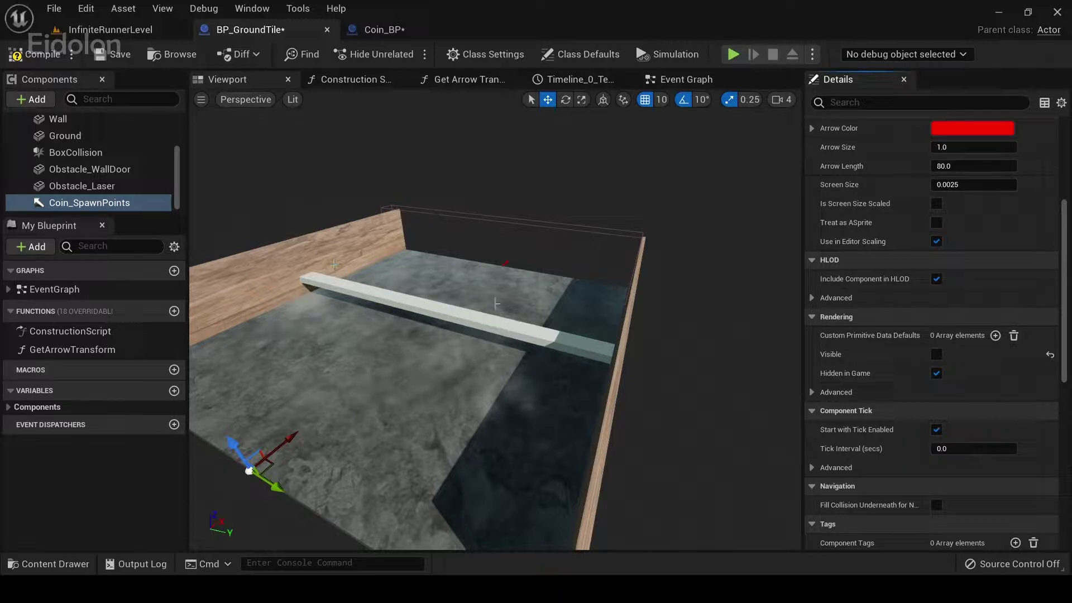
- Turn off Start with Tick Enabled for the Coin_SpawnPoints arrow
right_click_drag(548, 261, 455, 259)
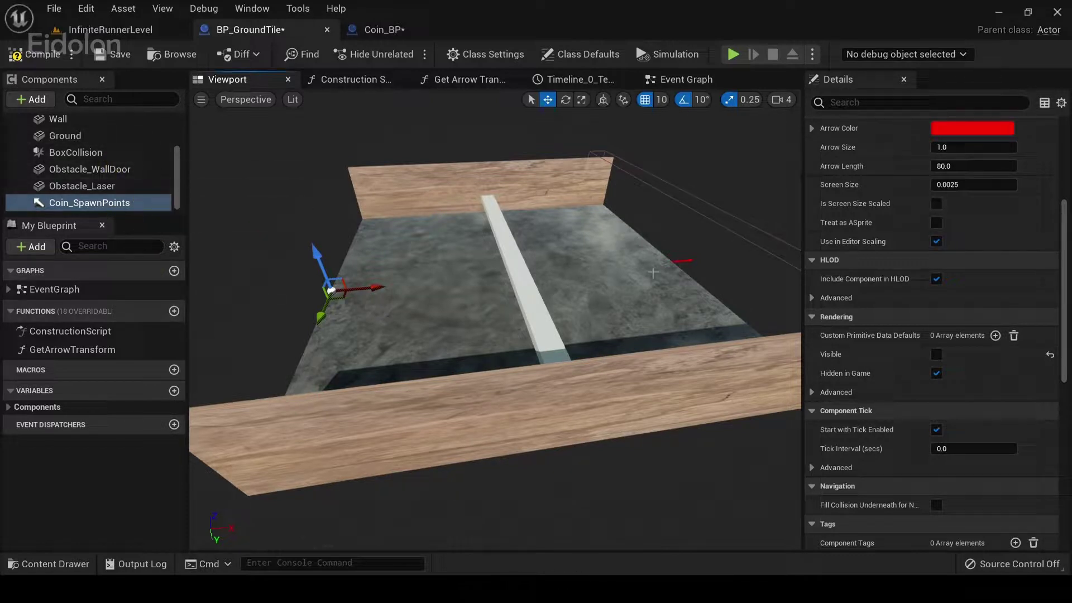
left_click(936, 430)
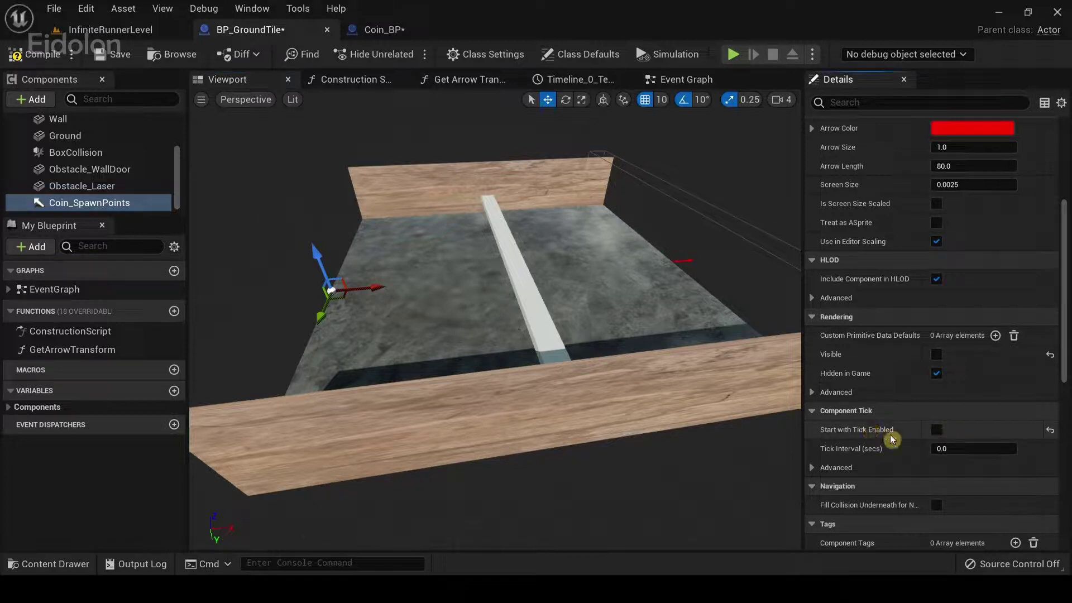
scroll(871, 416, "down", 3)
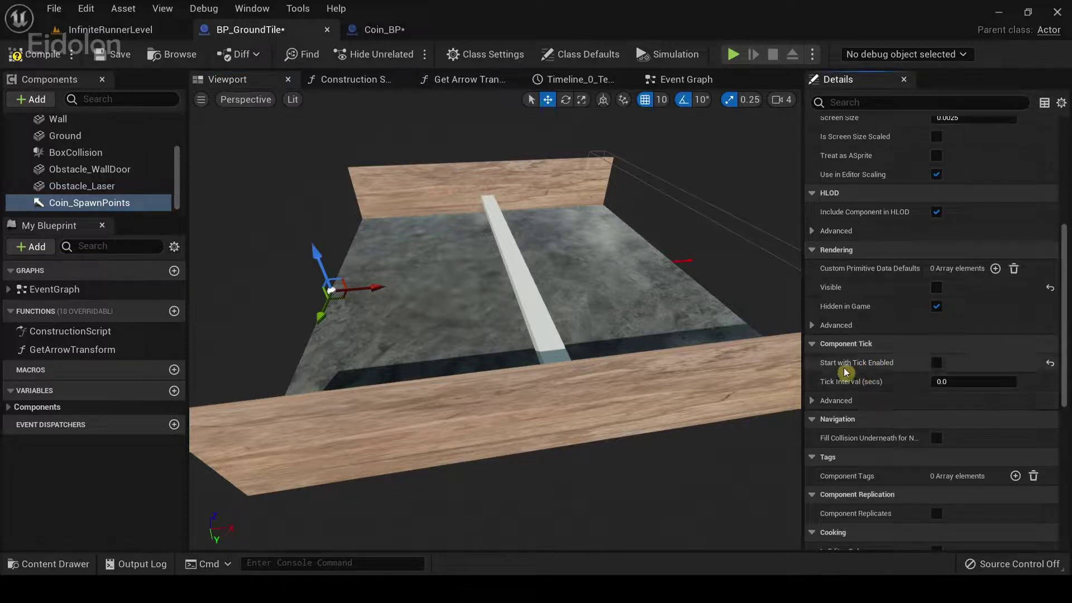
- Add an Arrow component named Coin_SP_1 as a child of Coin_SpawnPoints
left_click(137, 205)
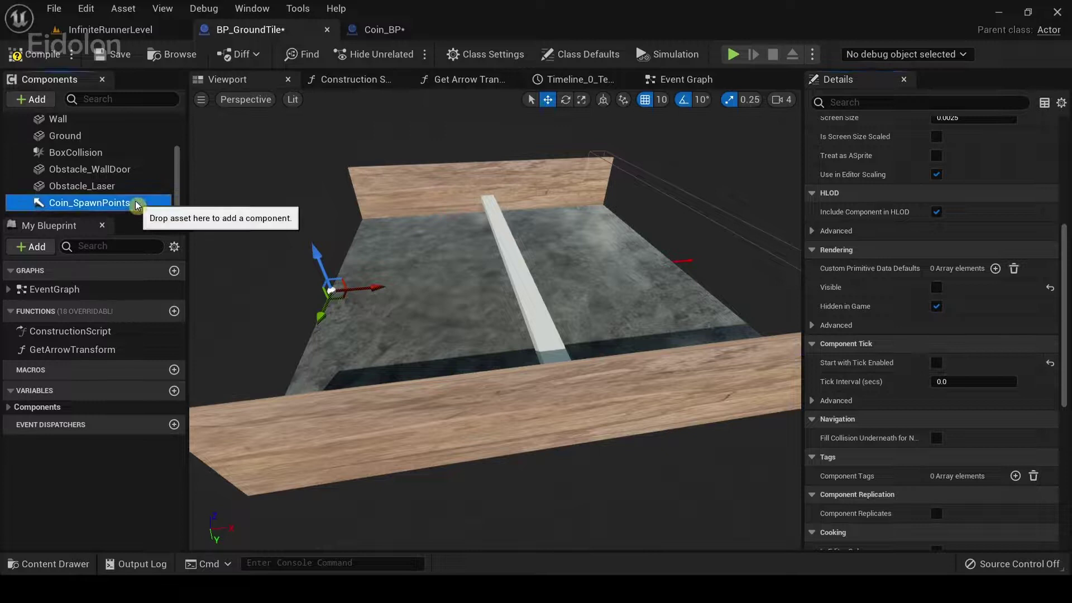
left_click(42, 99)
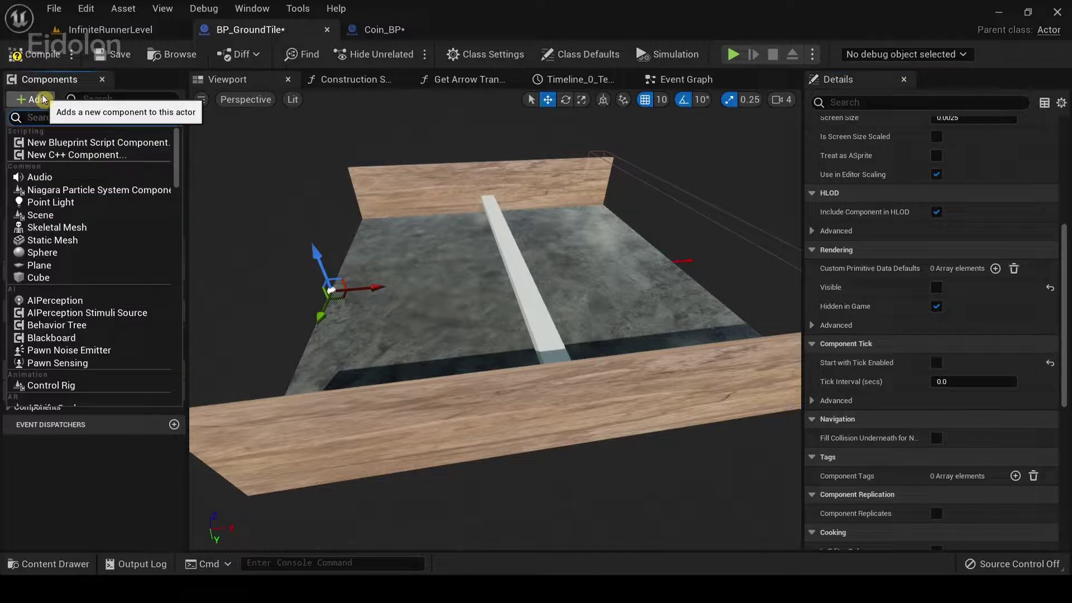
type("arrow")
left_click(129, 198)
key("BackSpace")
type("Coin_SP_1")
key("Return")
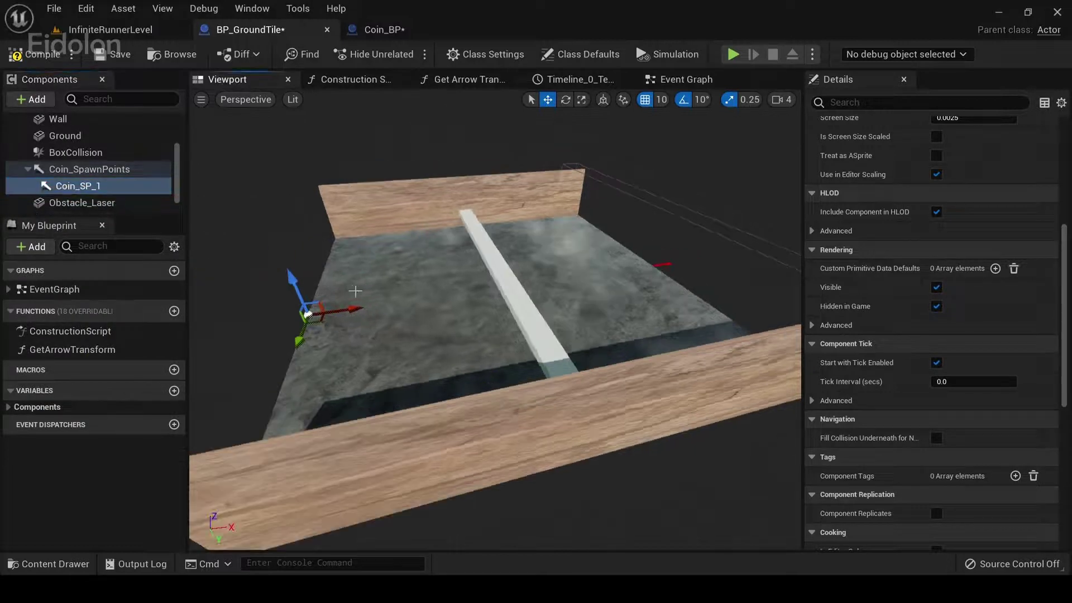
- Make the Obstacle_WallDoor component visible on the tile in place of the laser as a placement reference
right_click_drag(374, 285, 441, 329)
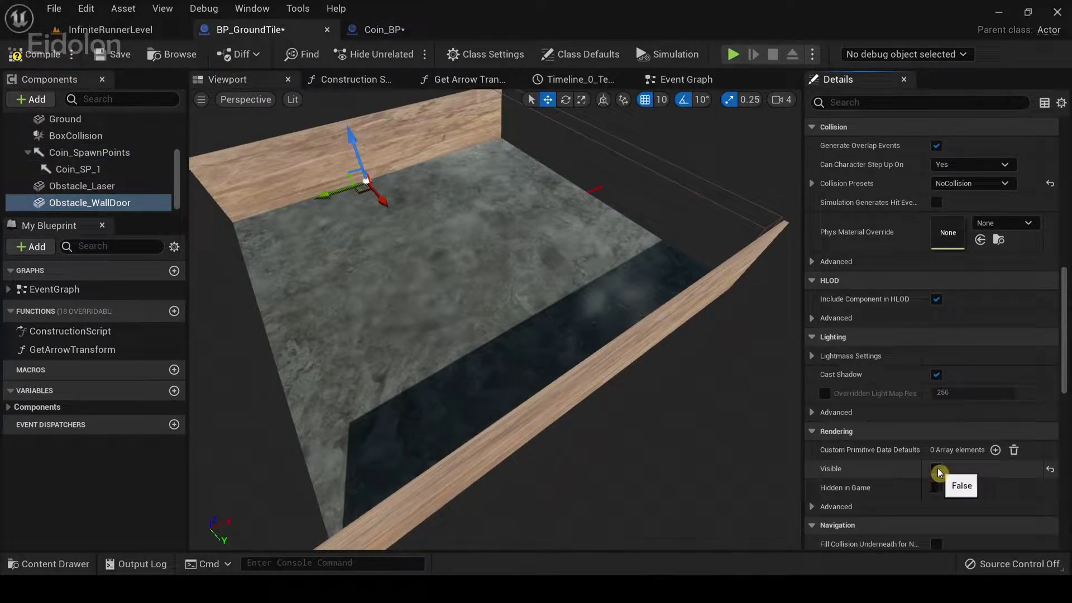
left_click(937, 468)
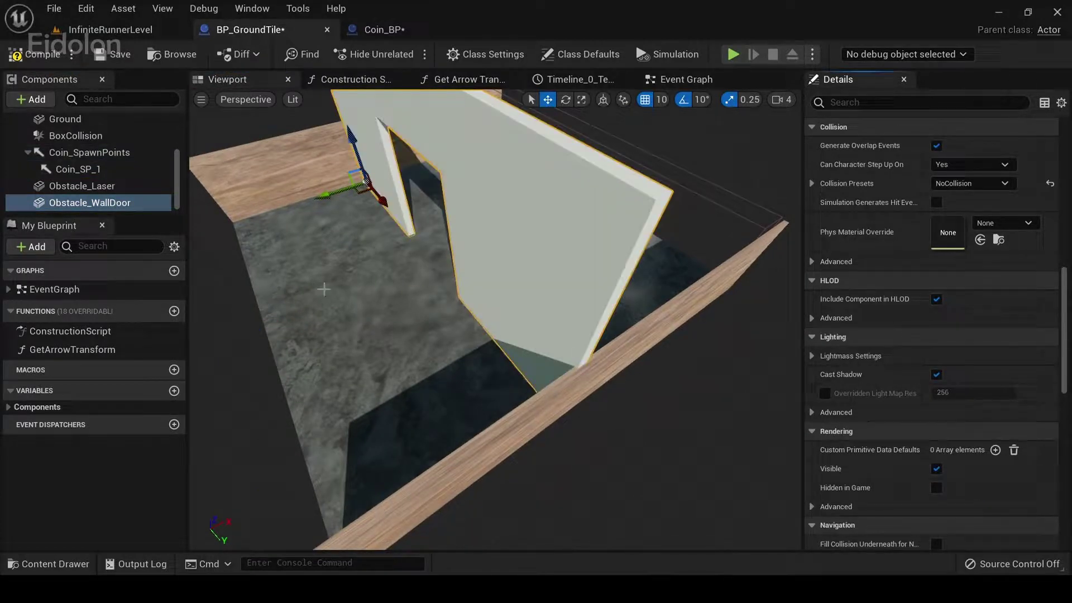
- Turn off Visible and Start with Tick Enabled for the Coin_SP_1 arrow
left_click(127, 169)
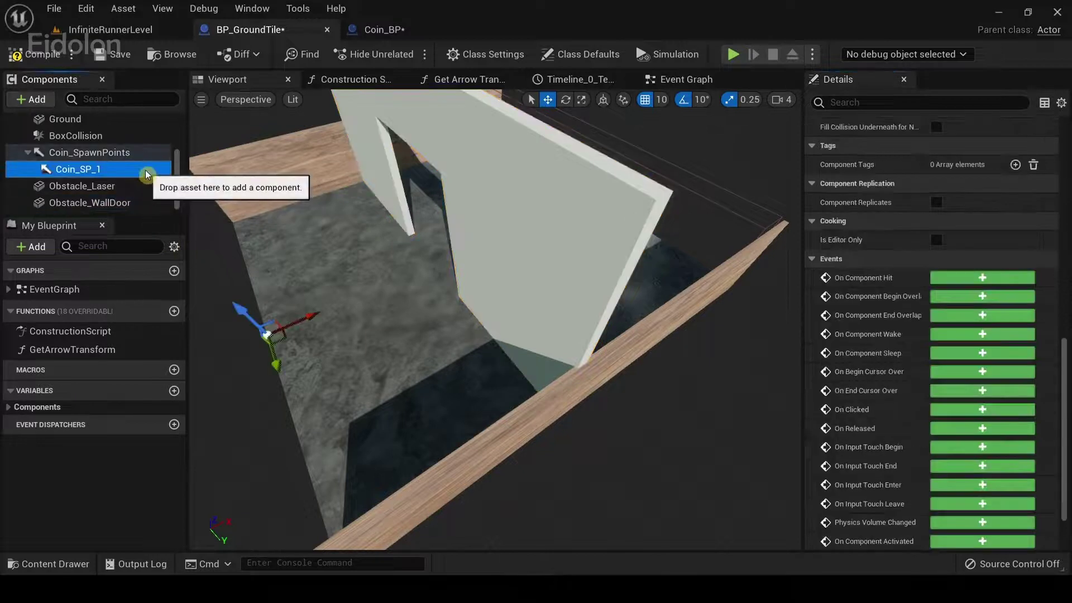
scroll(949, 280, "up", 10)
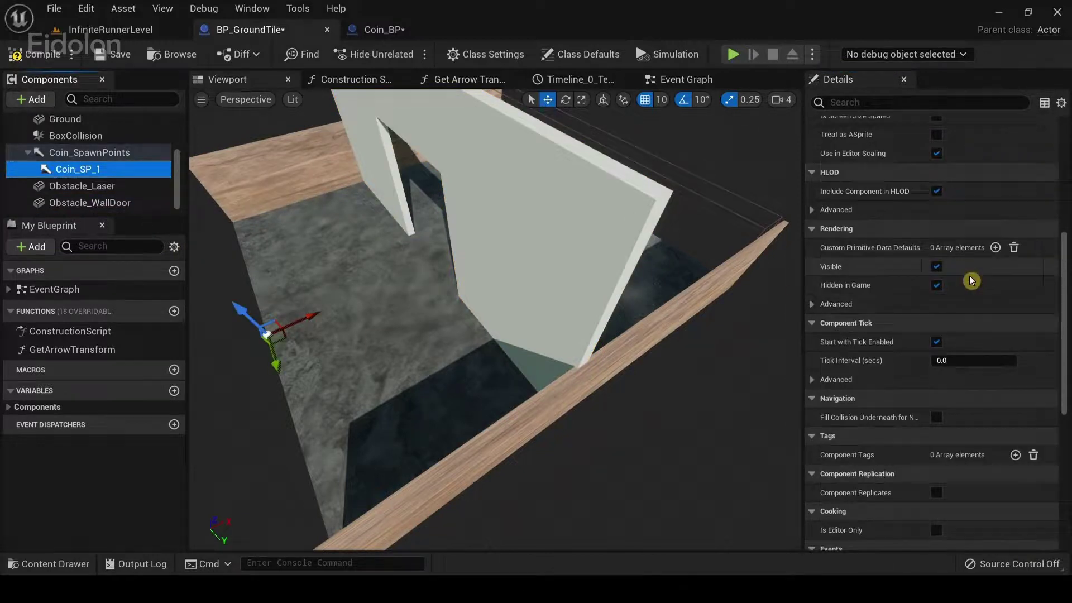
left_click(936, 267)
scroll(944, 355, "down", 4)
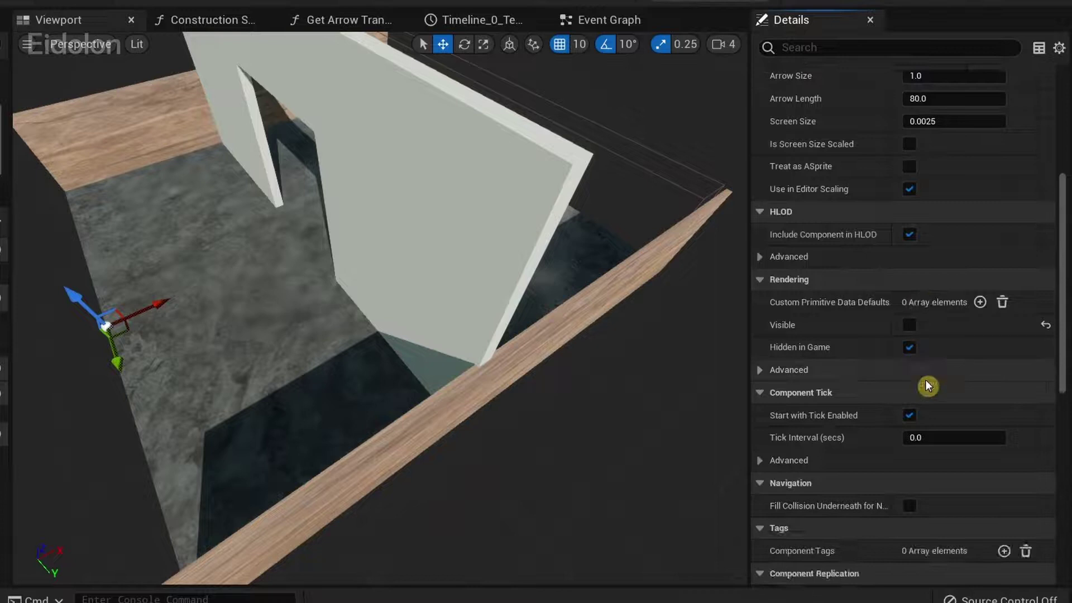
left_click(908, 417)
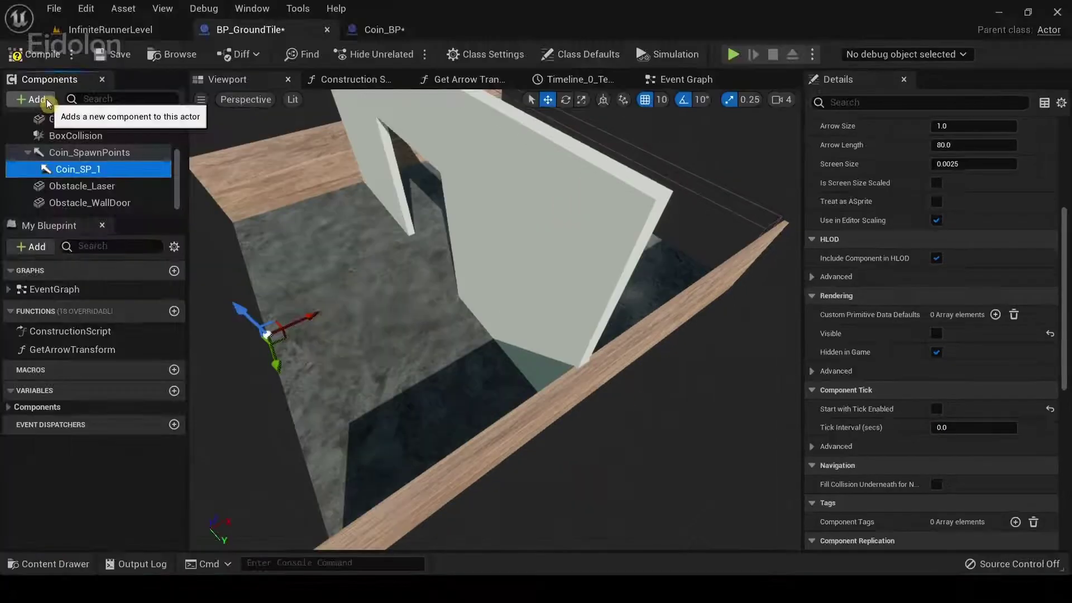
- Add another Arrow component as a child of Coin_SP_1
left_click(40, 99)
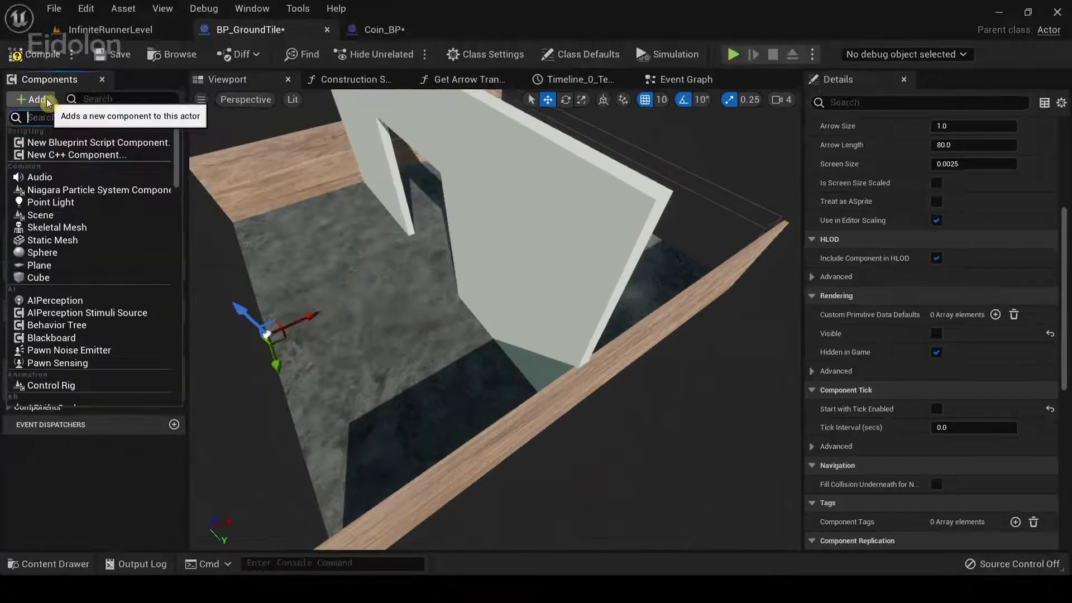
type("arro")
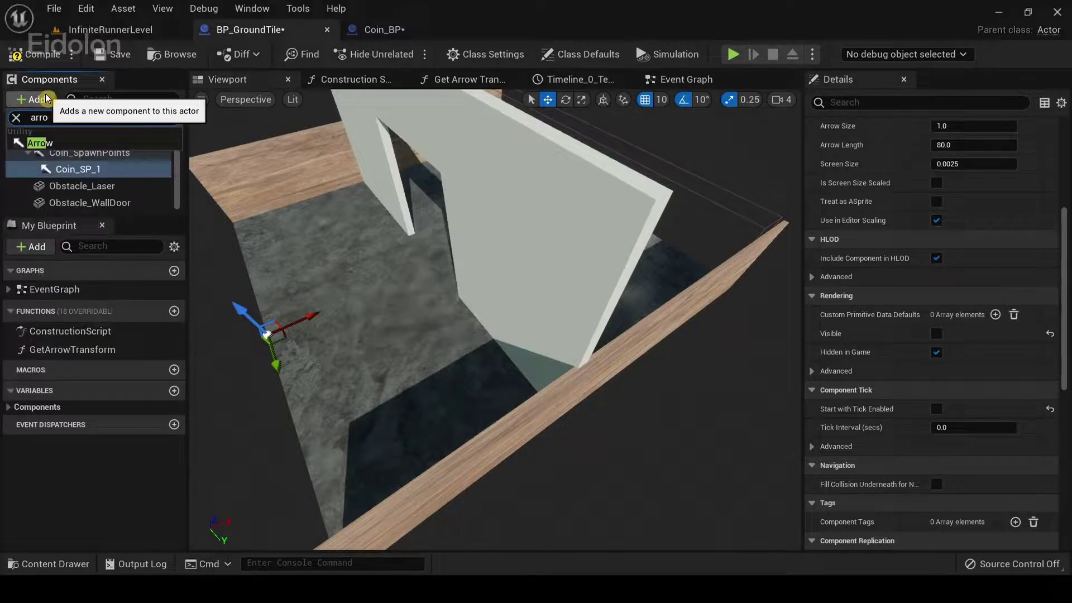
left_click(89, 142)
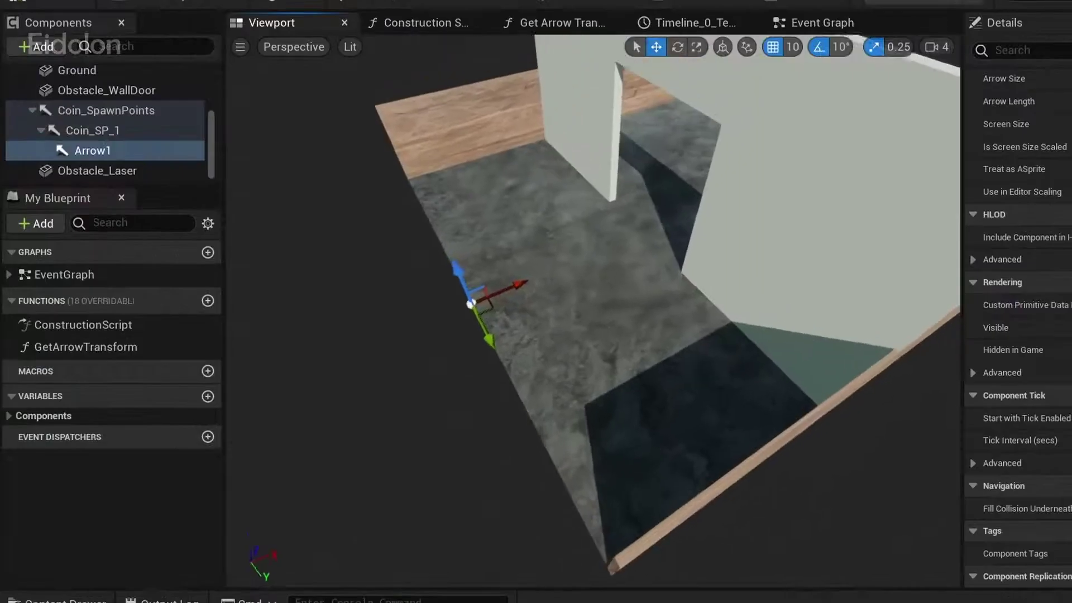
- Raise the new child arrow about 100 units and move it along X past the wall door, near the tile's far end
left_click(146, 149)
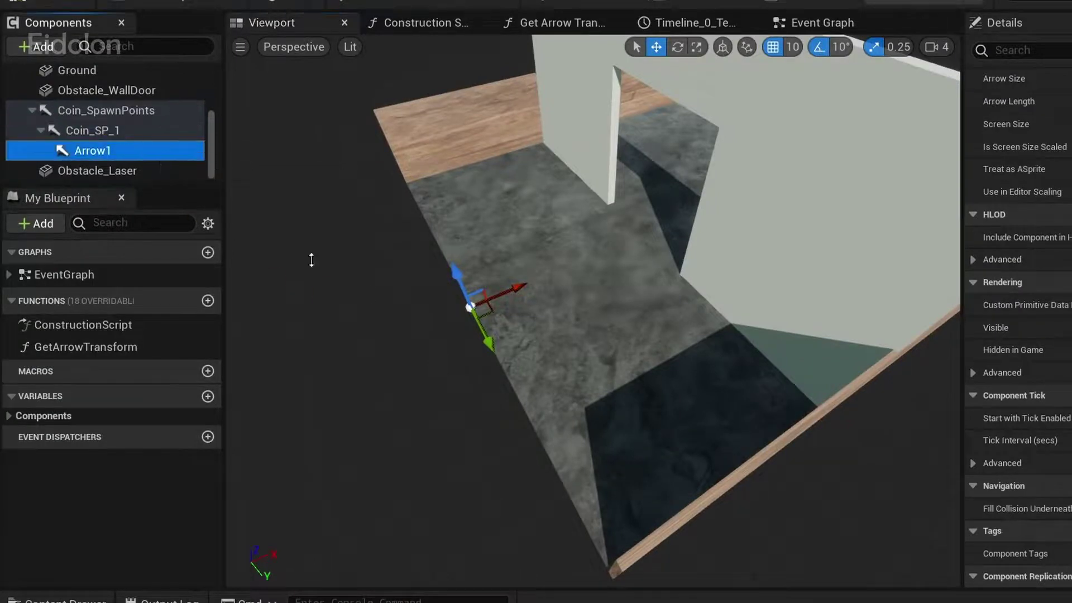
left_click_drag(458, 274, 442, 255)
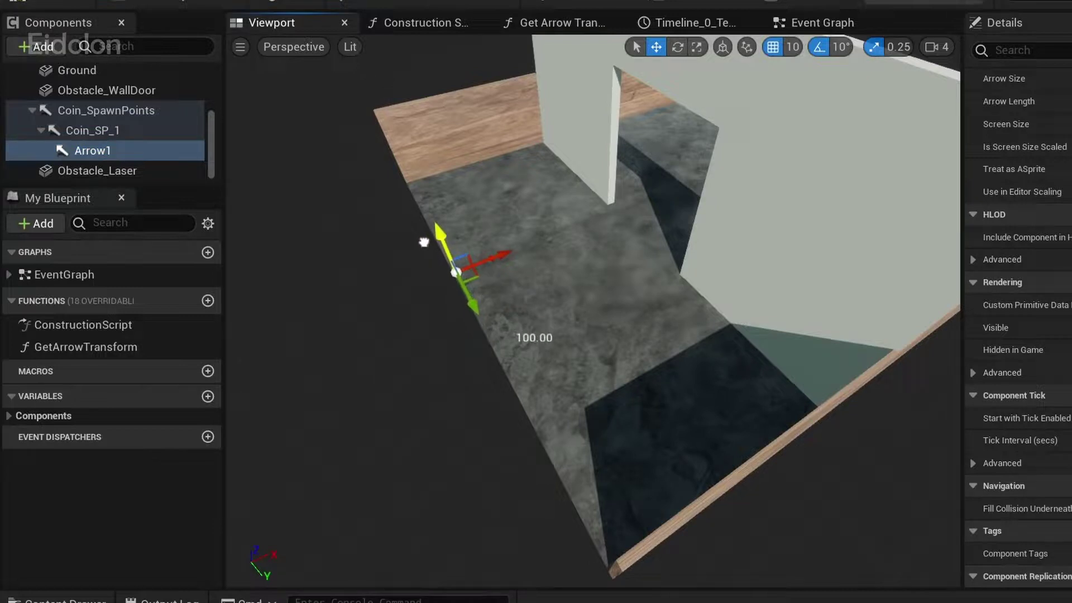
right_click_drag(507, 233, 502, 173)
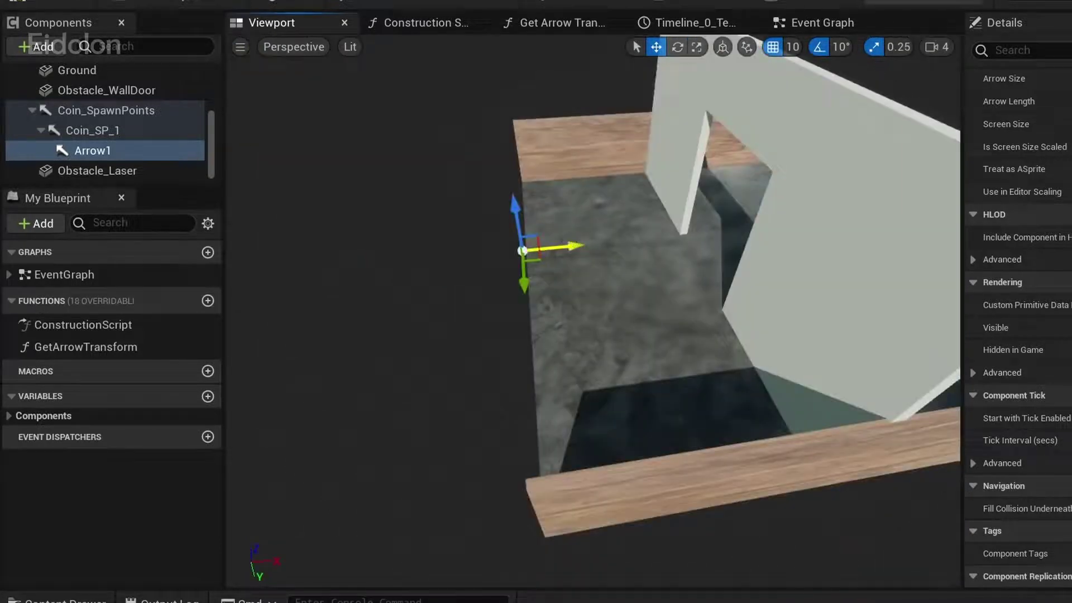
left_click_drag(446, 254, 754, 241)
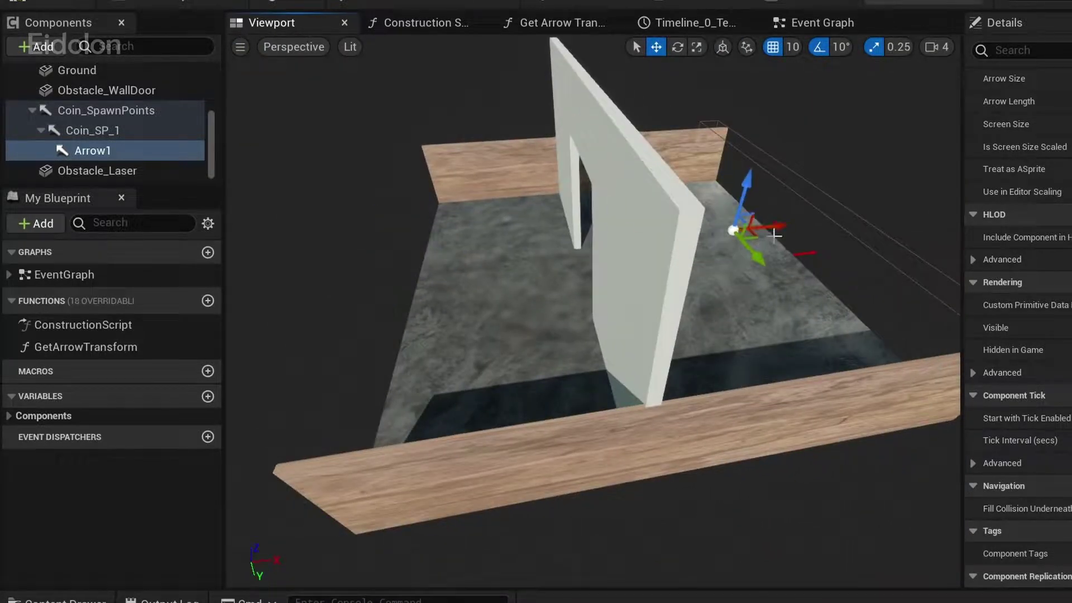
- Duplicate the child arrow and space the copies along X in a row from the tile's far end toward the wall door
left_click(104, 159)
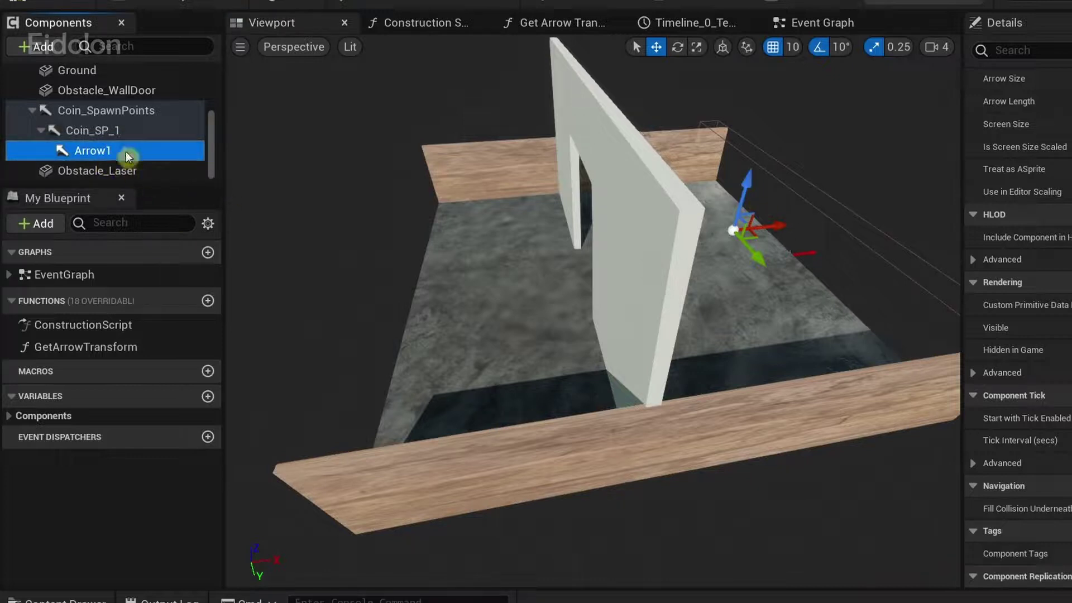
right_click(128, 151)
left_click(251, 286)
left_click_drag(781, 227, 746, 230)
key("d")
right_click_drag(814, 179, 746, 183)
left_click_drag(673, 246, 557, 246)
left_click(603, 245)
scroll(1005, 237, "up", 5)
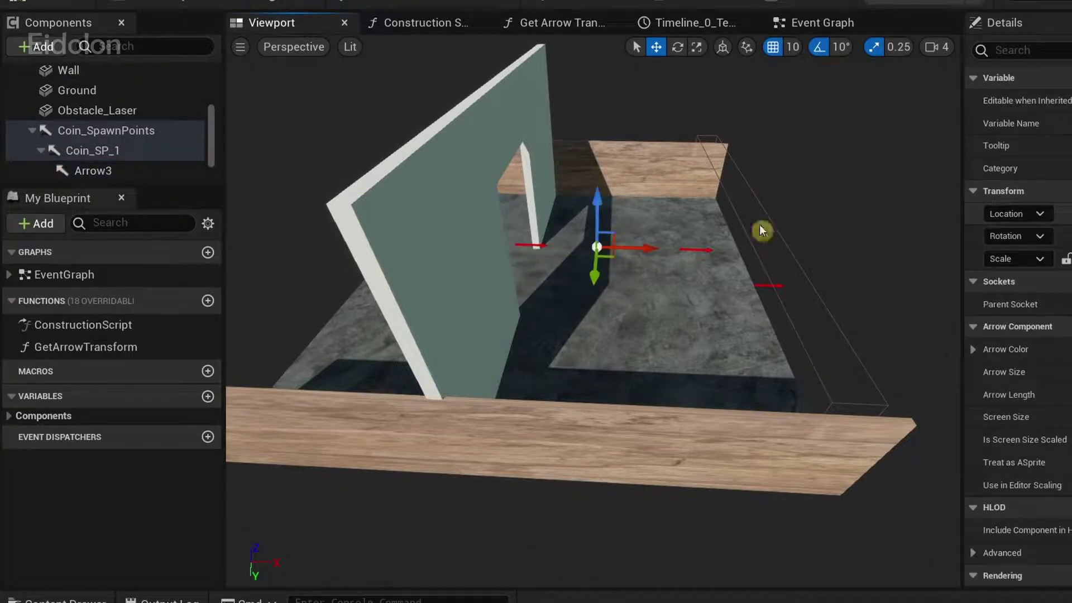